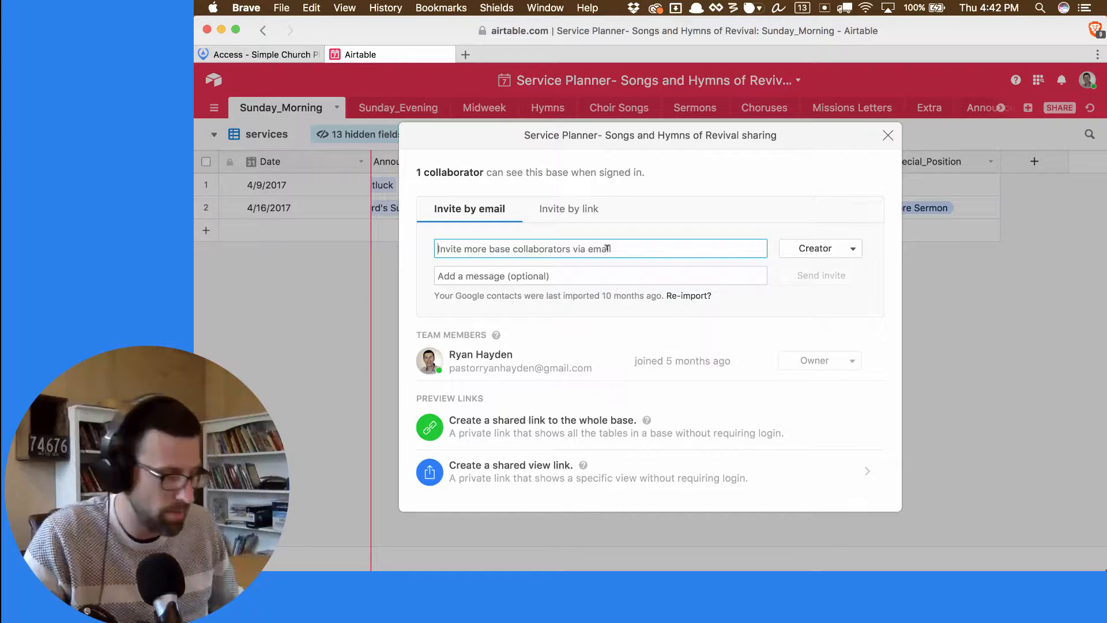
# - Enter the collaborator's e-mail address, set the permission to Edit only, and send the base invitation
pyautogui.write('ryan')
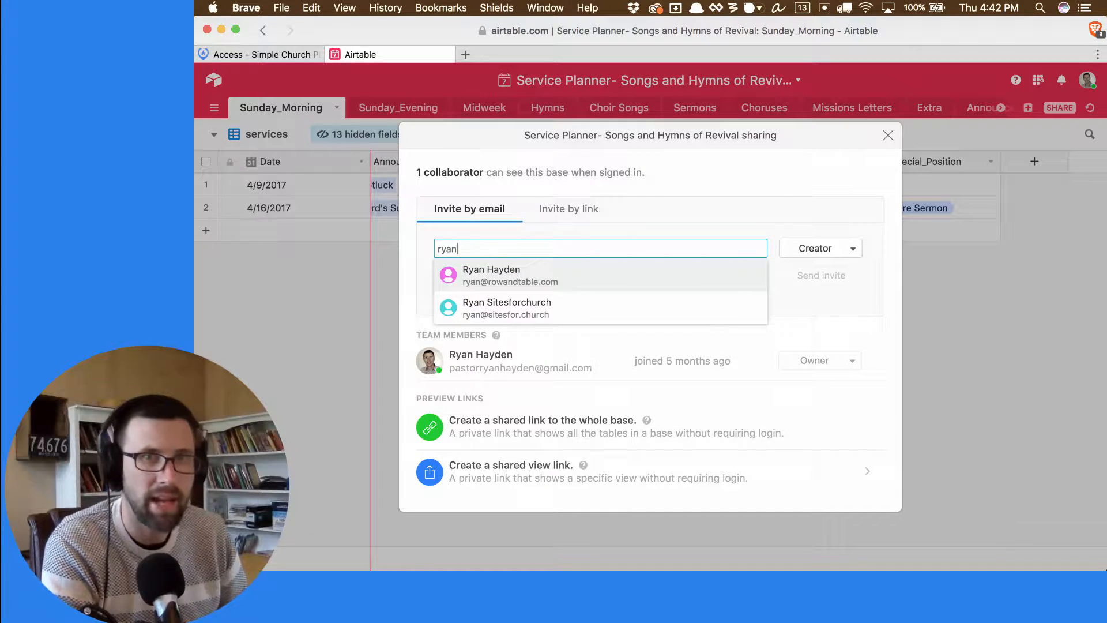
pyautogui.press('Return')
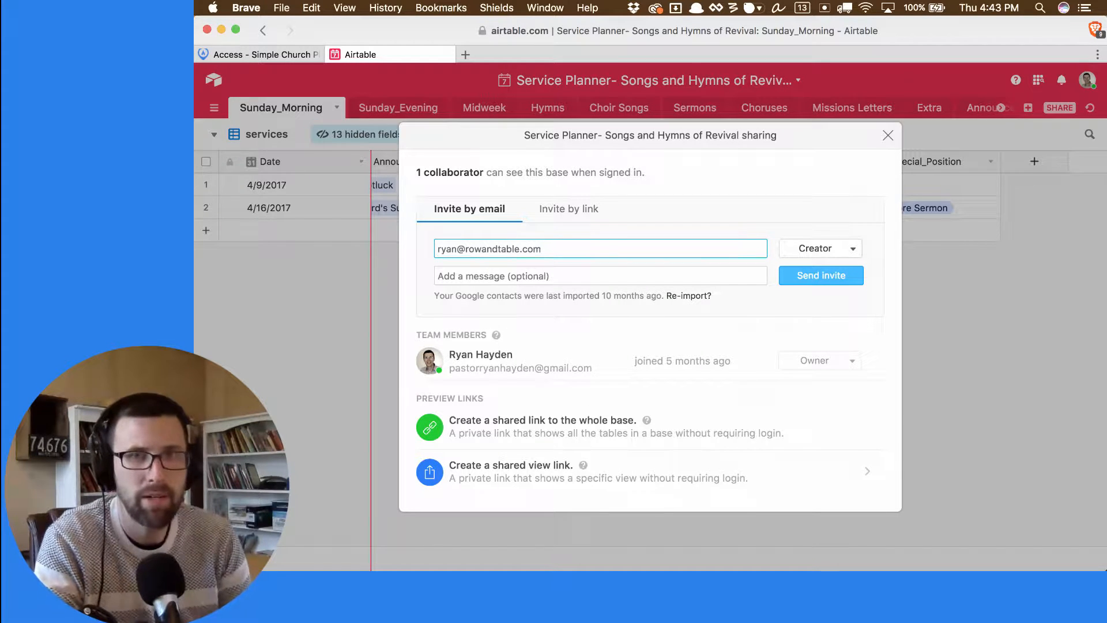
pyautogui.click(805, 252)
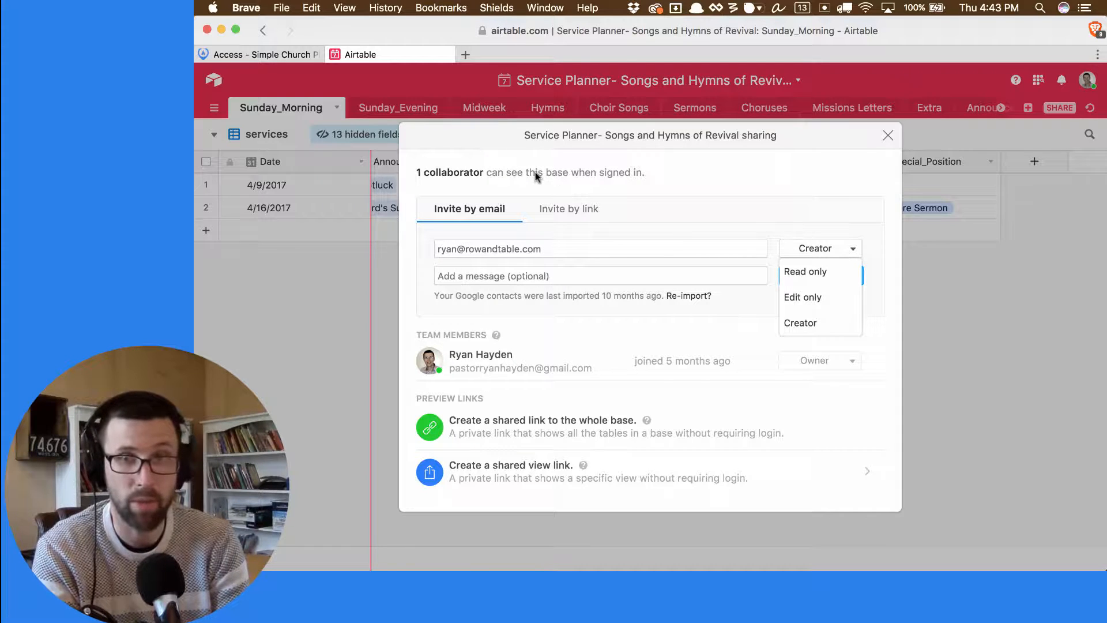
pyautogui.click(809, 297)
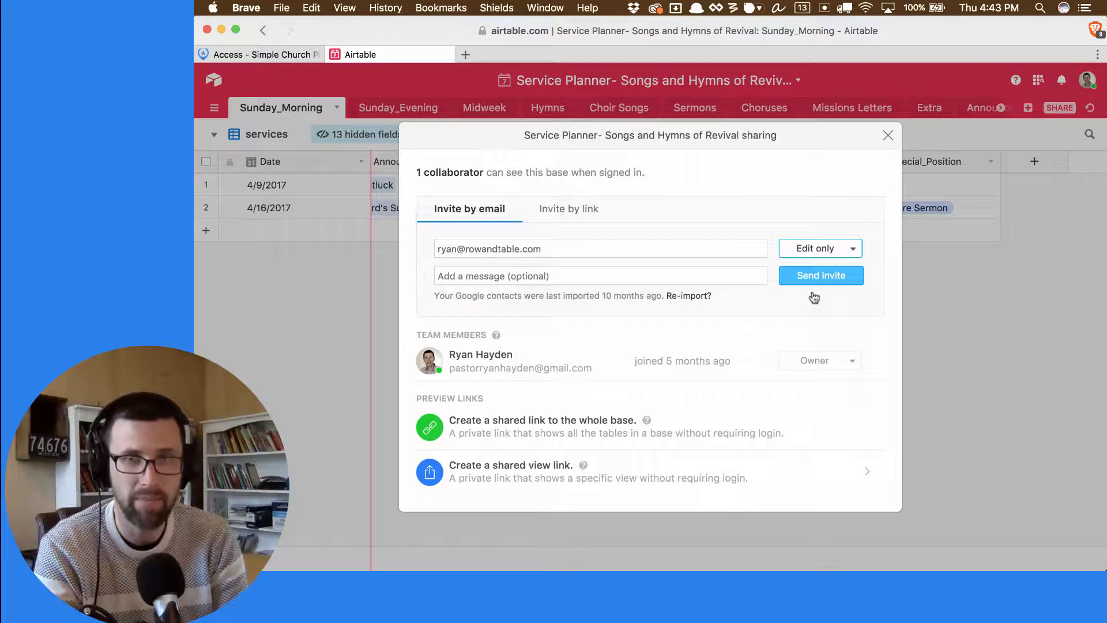
pyautogui.click(814, 281)
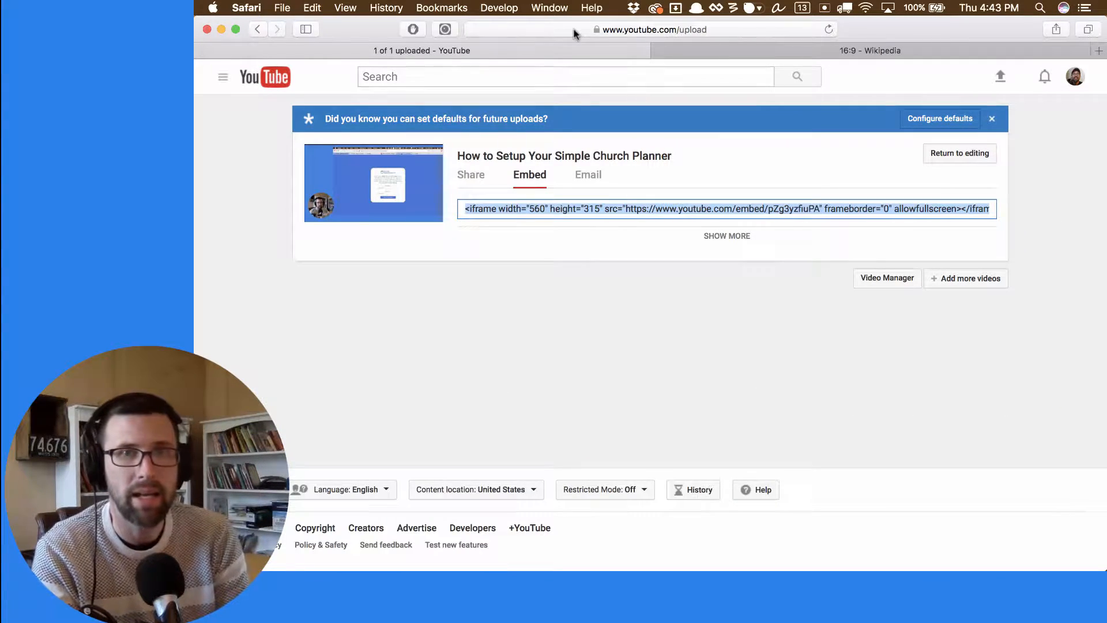
# - In Safari, go to airtable.com, dismiss the import tip, and open the shared base "Service Planner- Songs and Hymns of Revival"
pyautogui.click(572, 28)
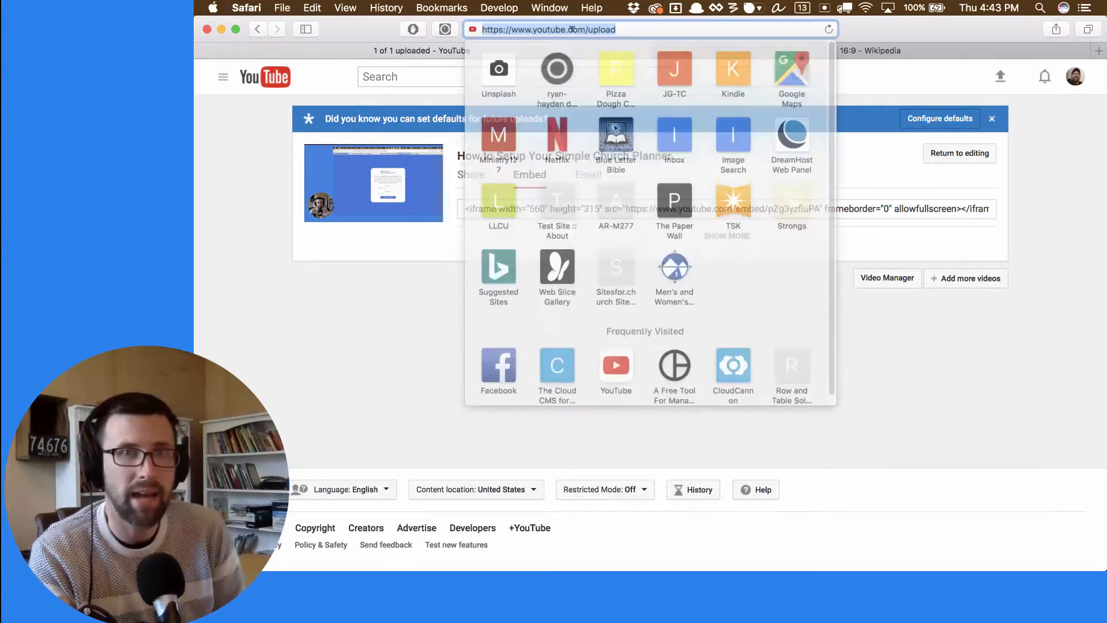
pyautogui.press('BackSpace')
pyautogui.write('air')
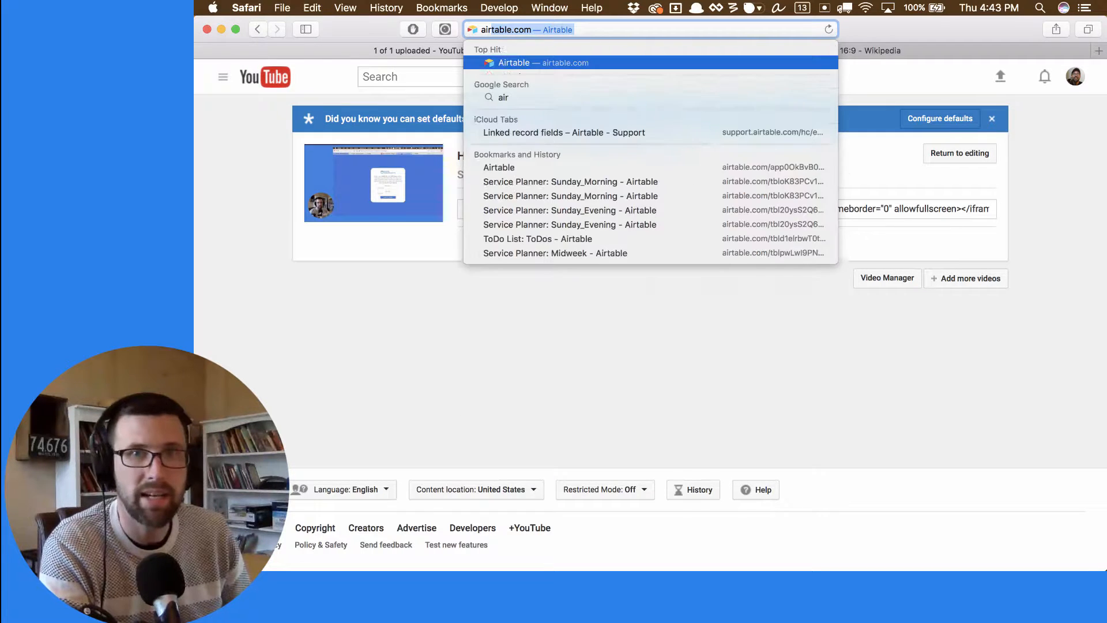
pyautogui.press('Return')
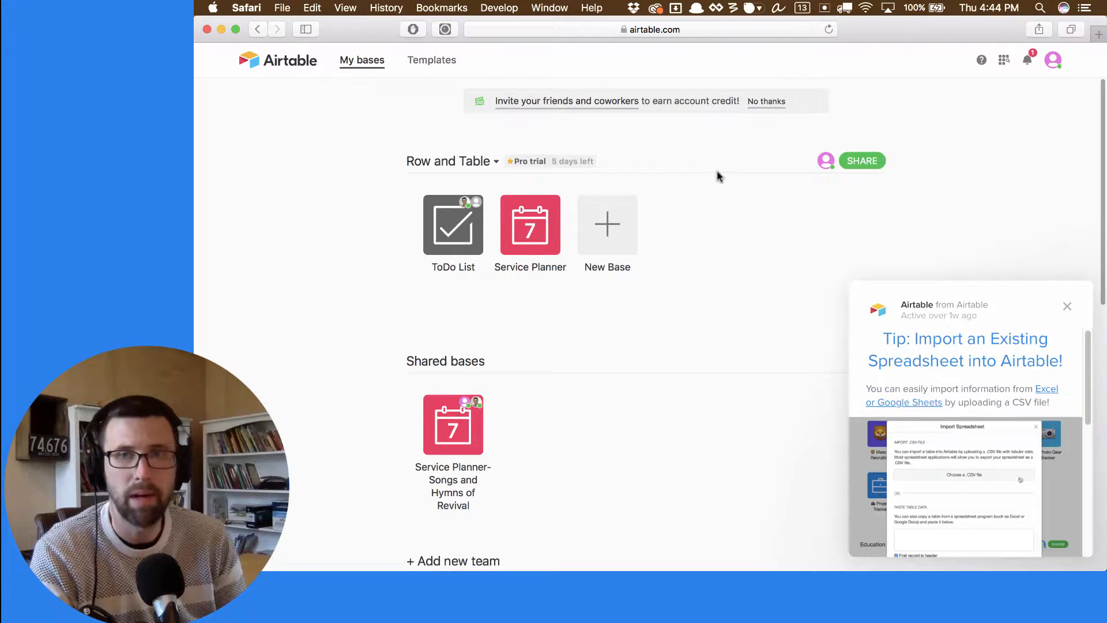
pyautogui.click(1067, 306)
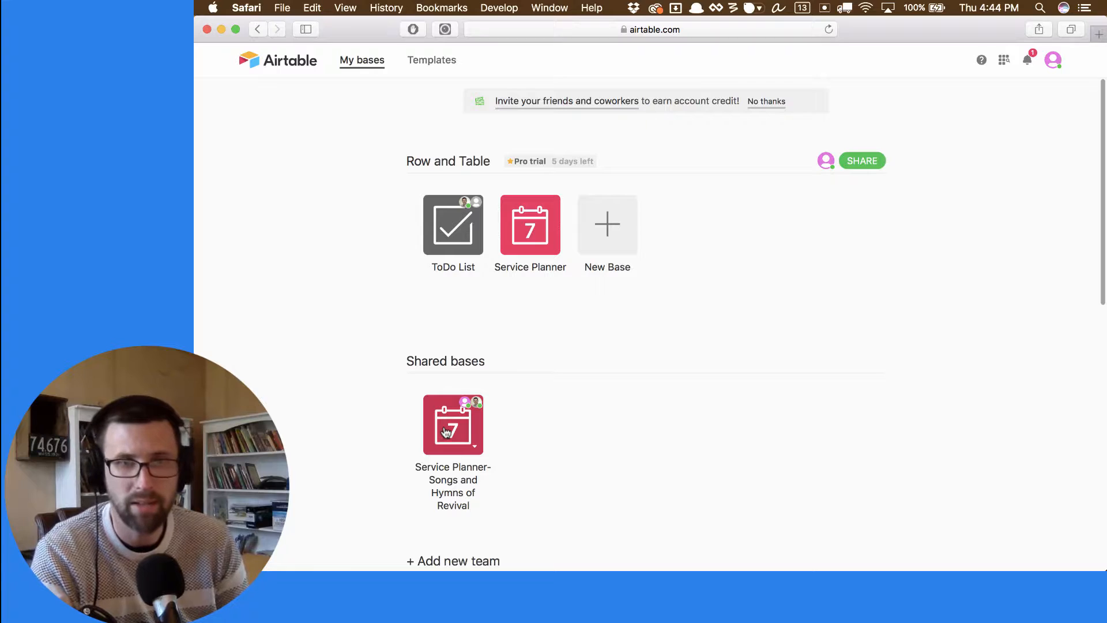
pyautogui.click(448, 431)
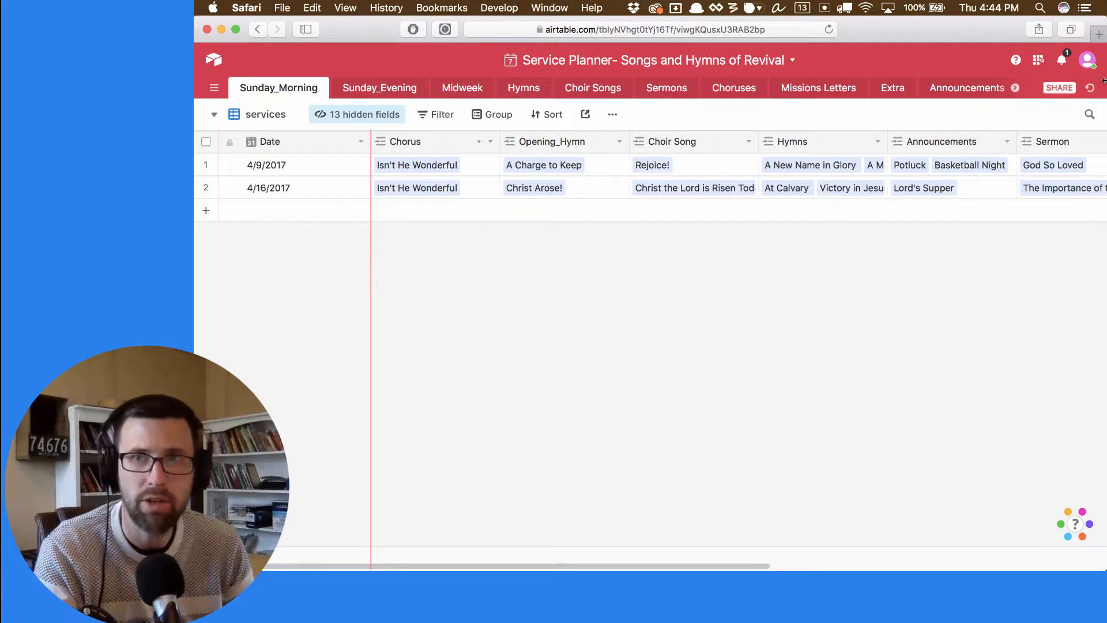
# - Arrange the Safari and Brave windows side by side and add a Sunday_Morning record dated 4/23/2017 in Safari
pyautogui.moveTo(1103, 79); pyautogui.dragTo(665, 107)
pyautogui.click(810, 107)
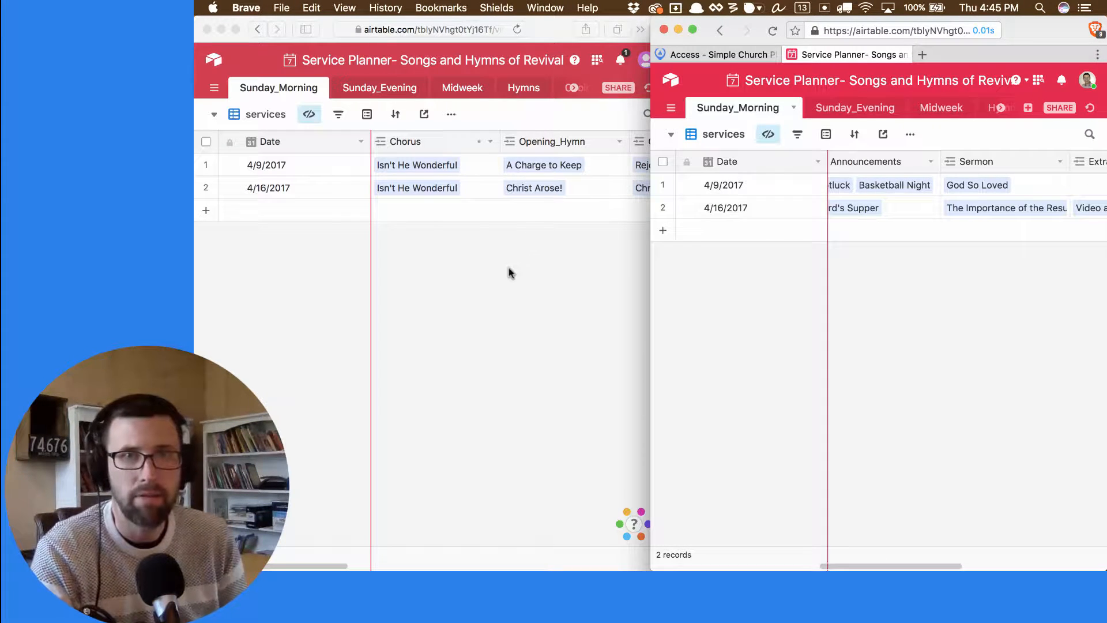
pyautogui.click(285, 217)
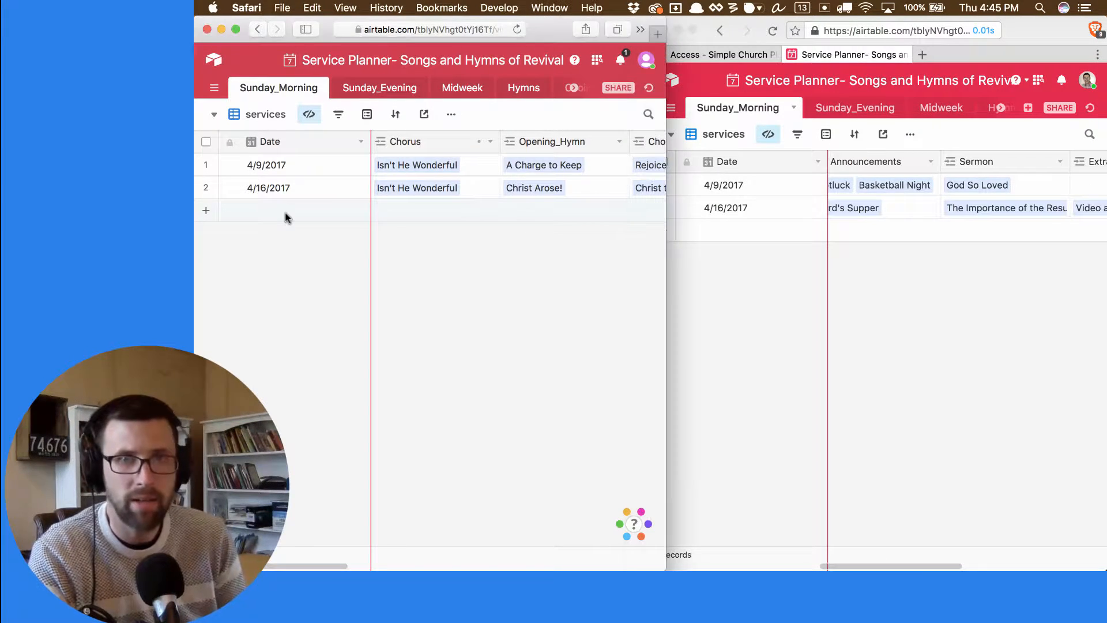
pyautogui.click(285, 217)
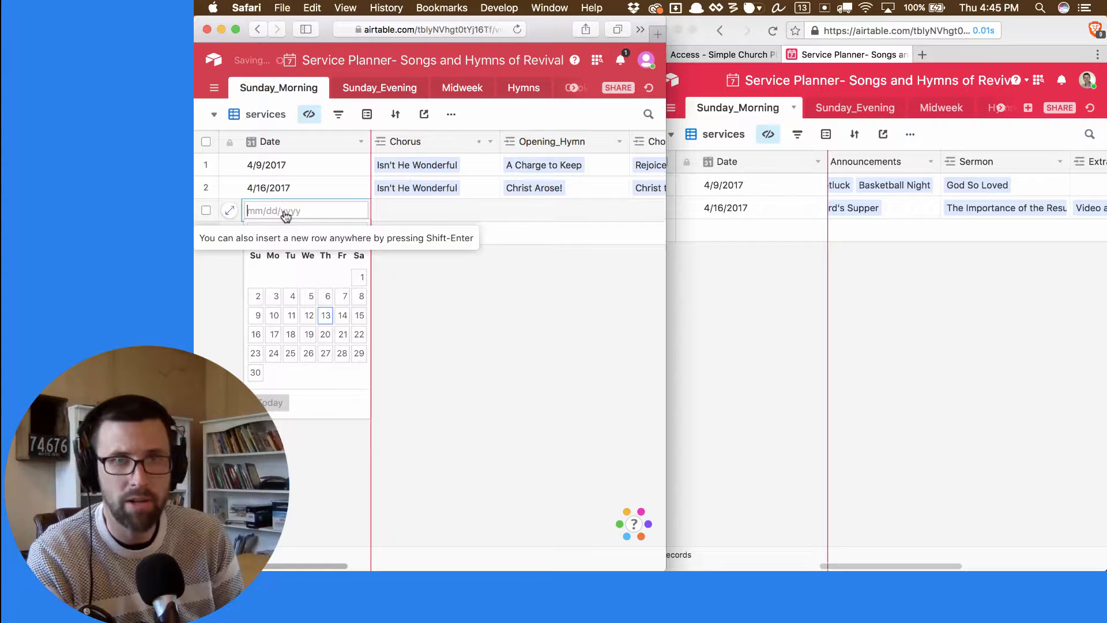
pyautogui.click(255, 353)
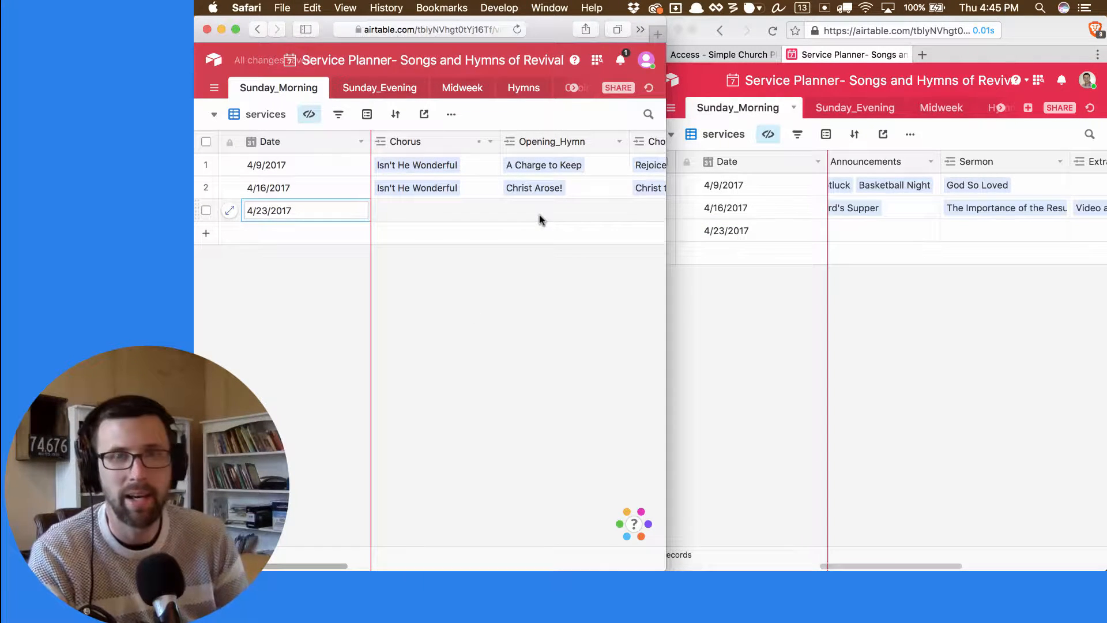
# - Expand the 4/23/2017 record and widen and reposition the Safari window to show its full details
pyautogui.click(230, 212)
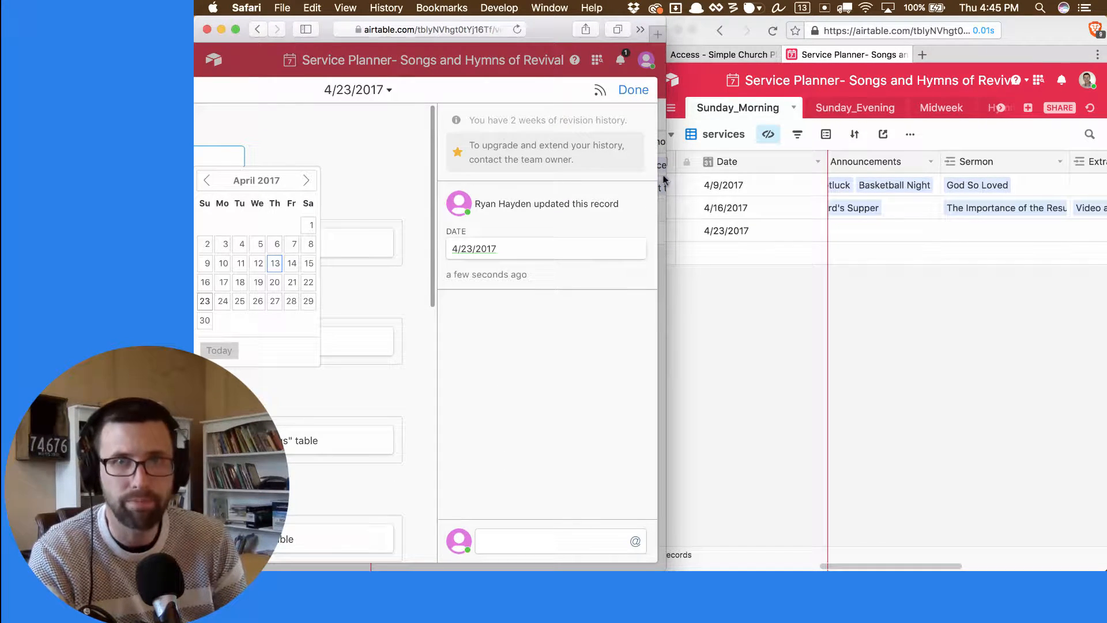
pyautogui.moveTo(667, 173); pyautogui.dragTo(911, 174)
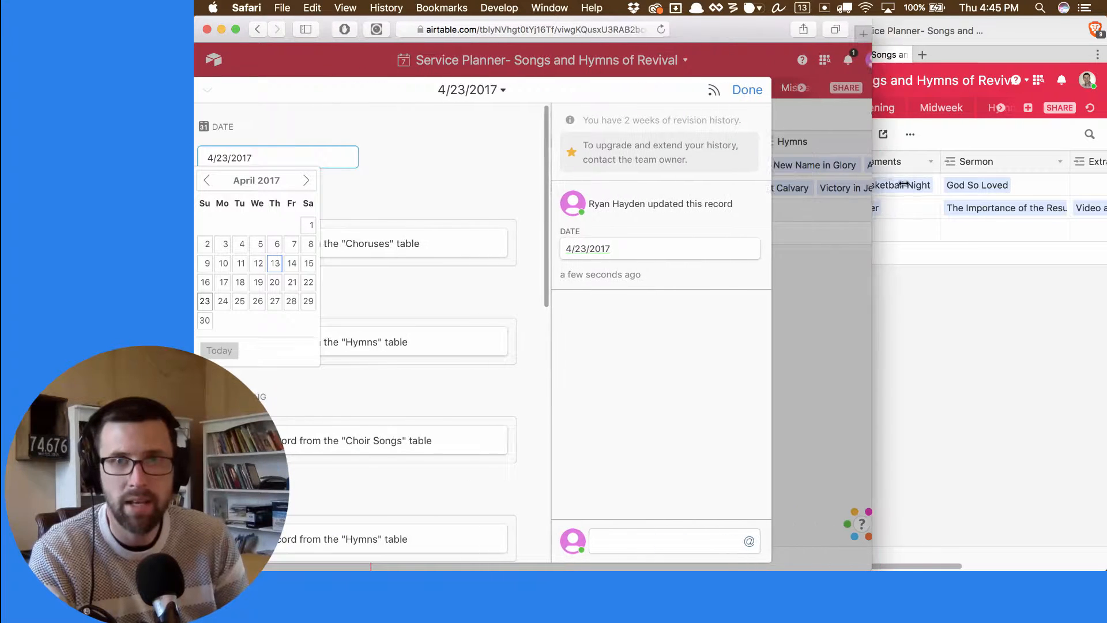
pyautogui.moveTo(759, 44); pyautogui.dragTo(812, 43)
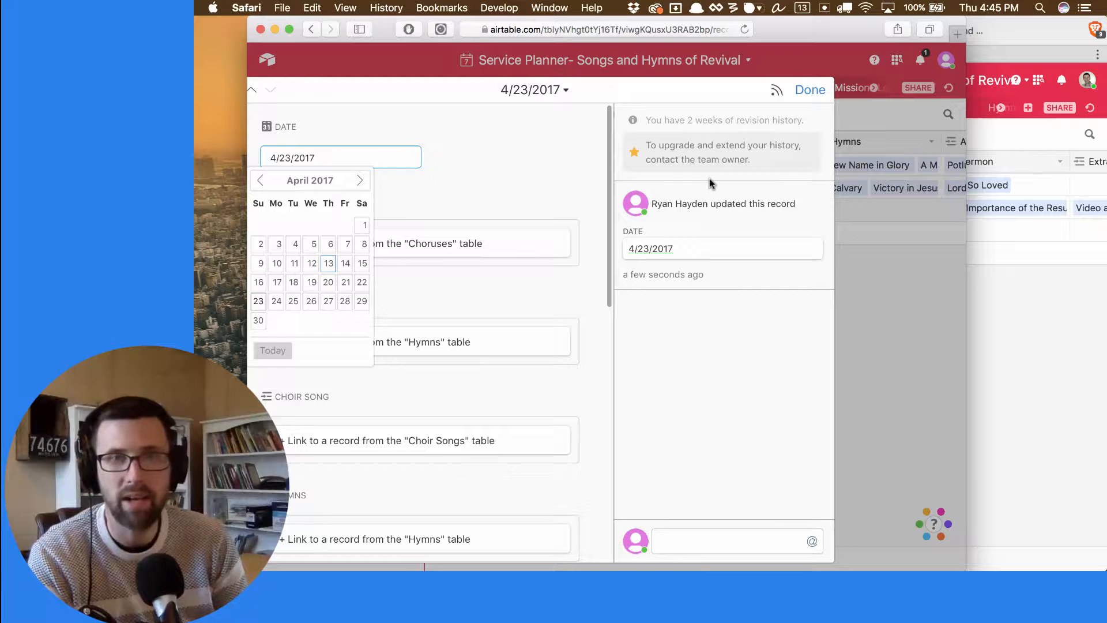
# - Post a comment on the record mentioning the other collaborator: "We need to know what Choir song we using this week."
pyautogui.click(686, 542)
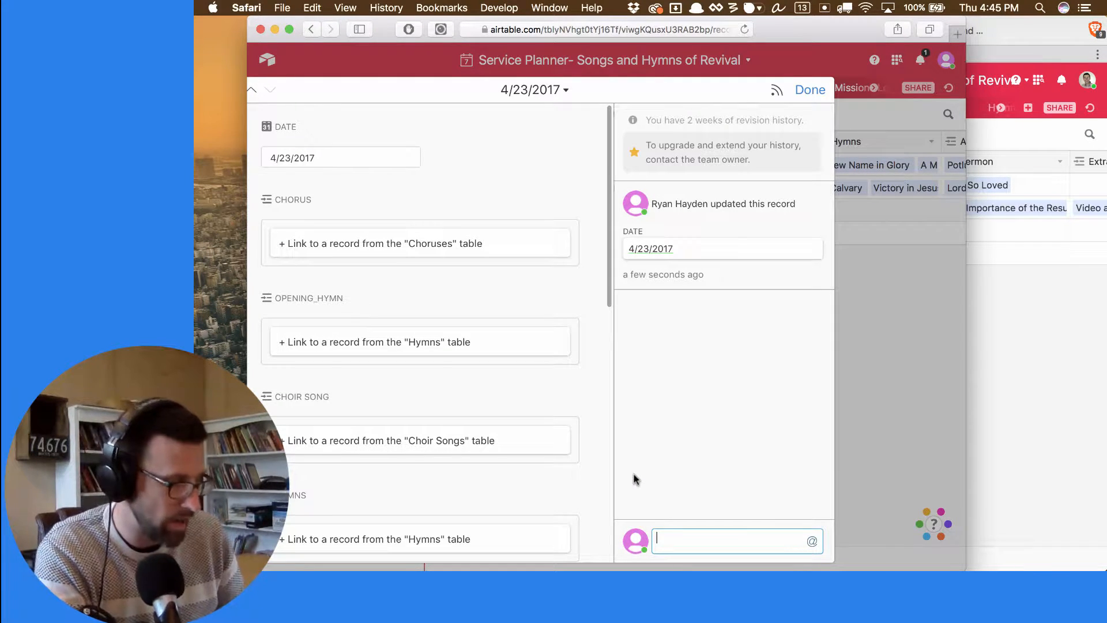
pyautogui.write('@')
pyautogui.press('Down')
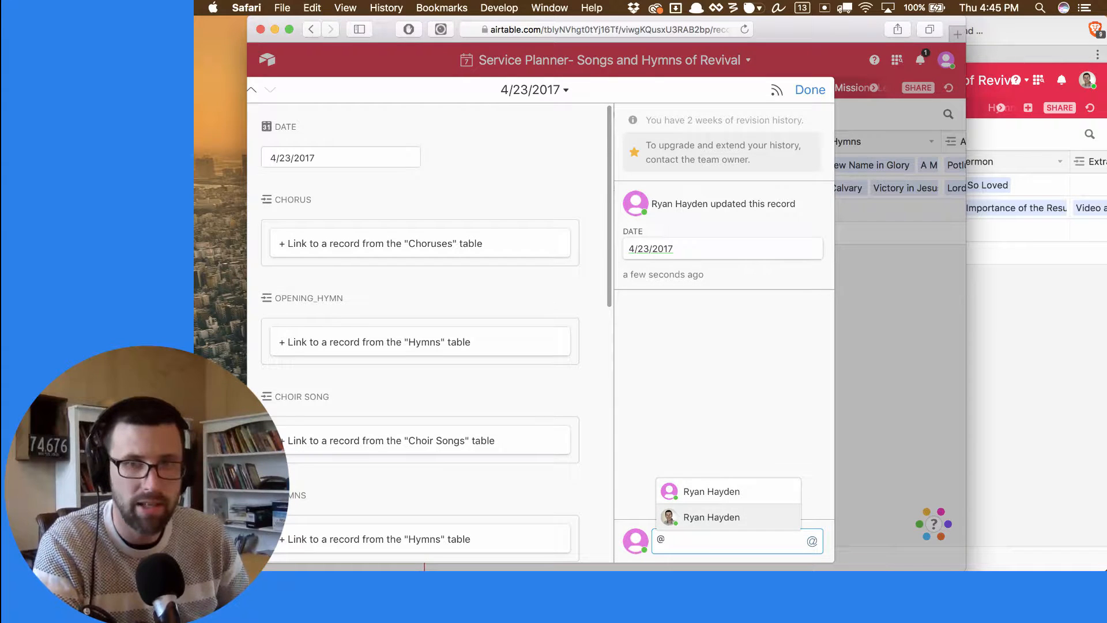
pyautogui.press('Return')
pyautogui.write('W')
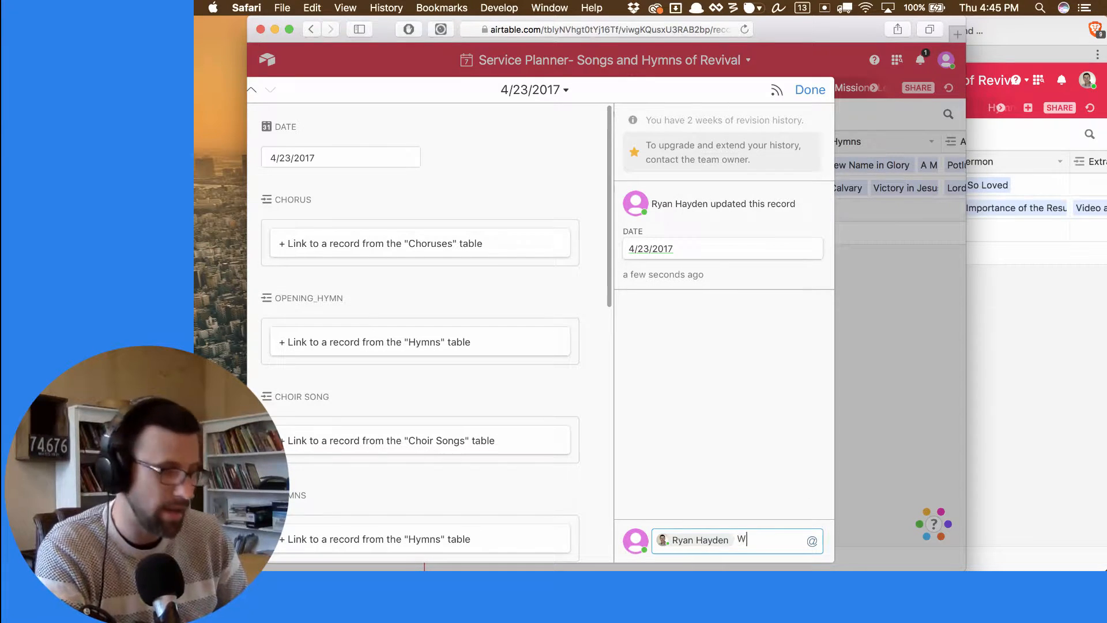
pyautogui.write('e need to kno')
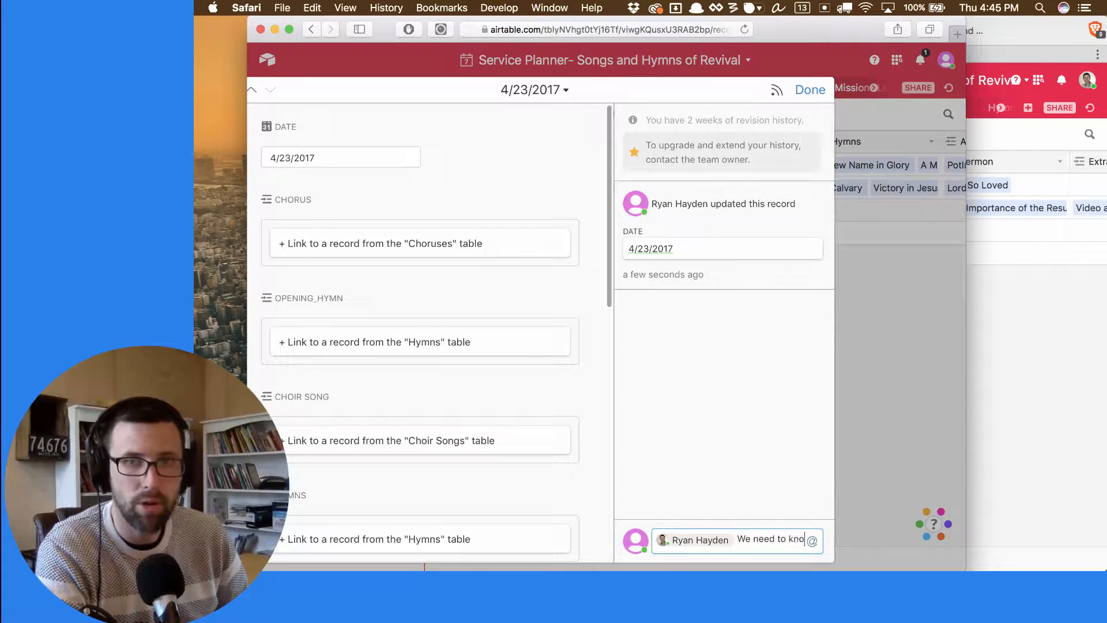
pyautogui.write('w what Choir song we')
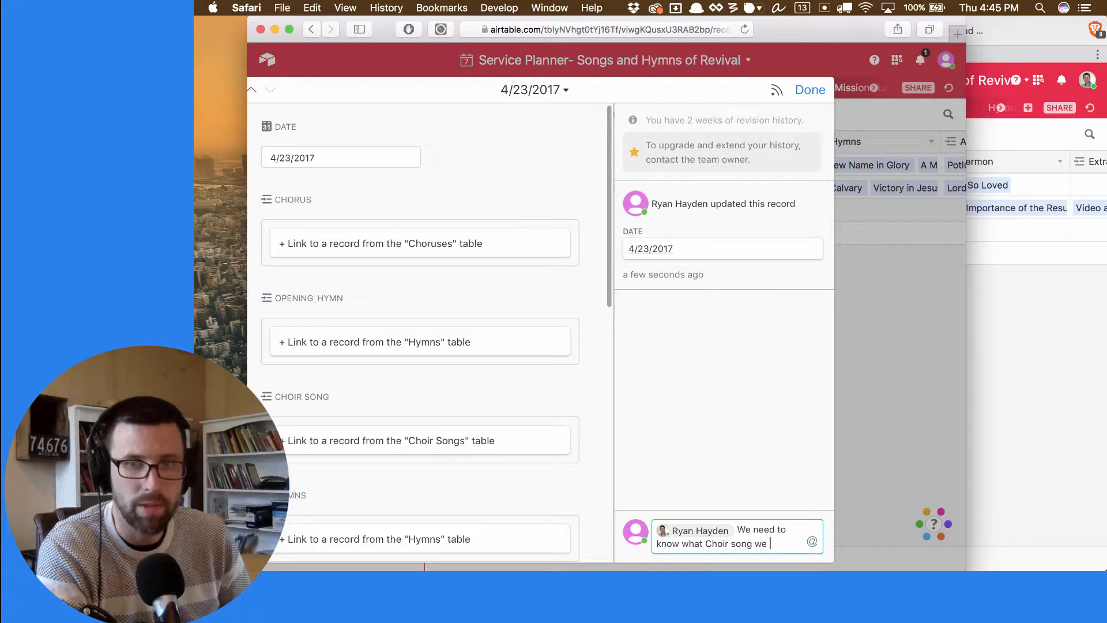
pyautogui.write(' using ')
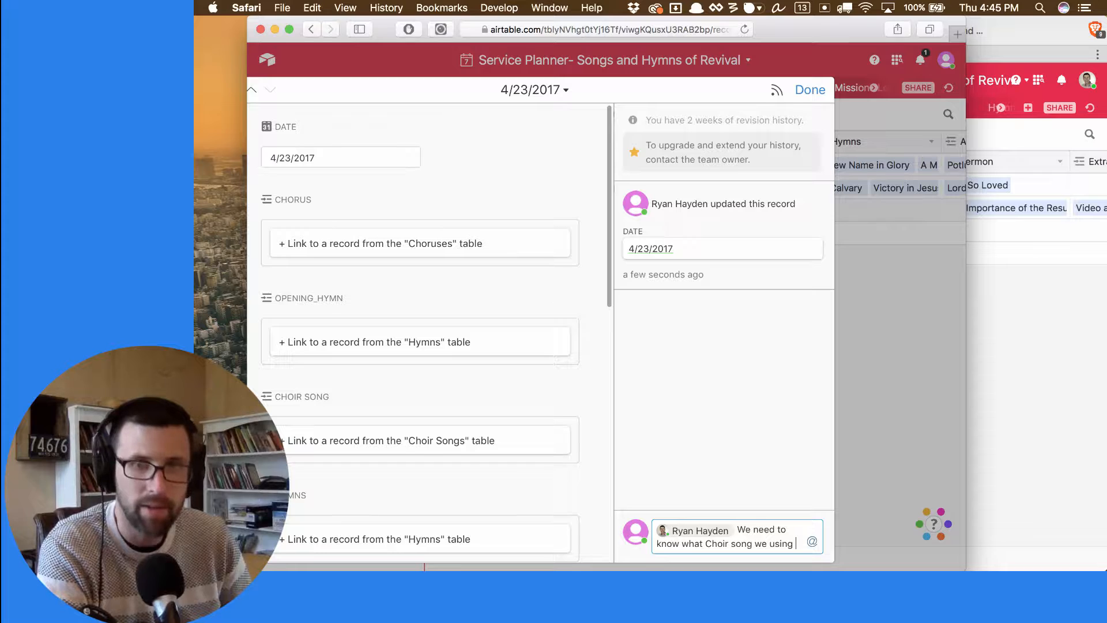
pyautogui.write('this week.')
pyautogui.press('Return')
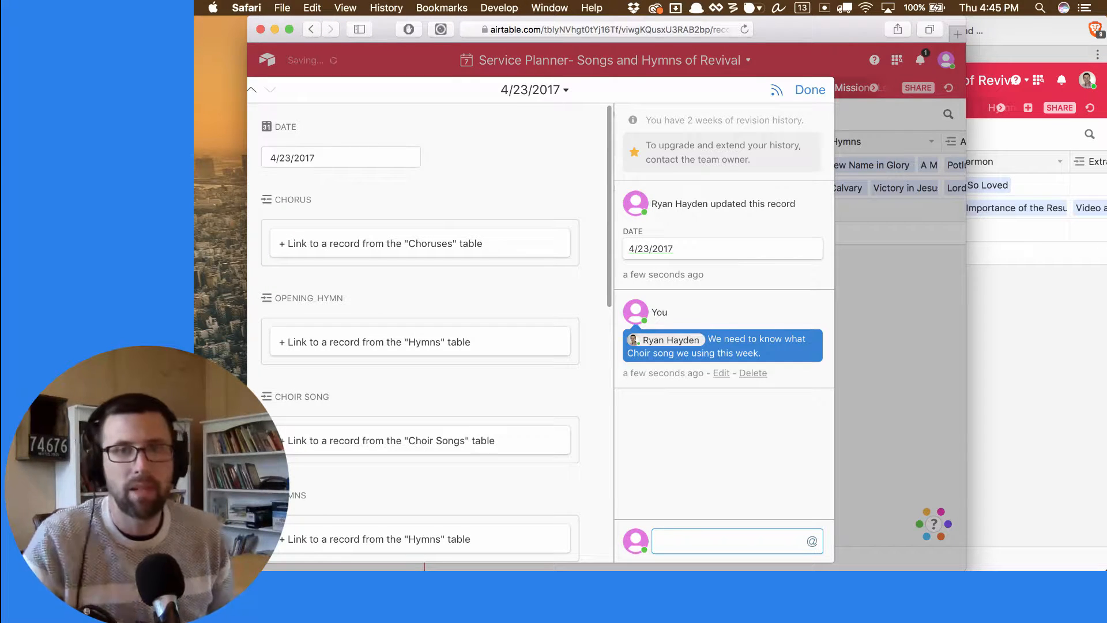
# - Switch to the Brave window, enlarge it to fill the screen, and close the find bar
pyautogui.click(987, 271)
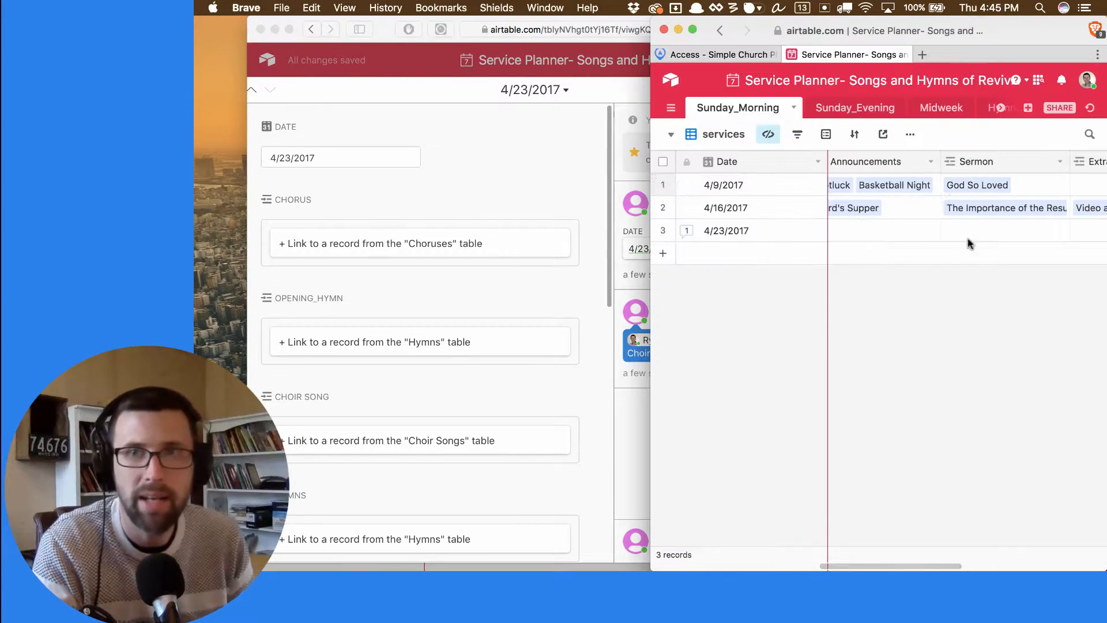
pyautogui.moveTo(1028, 33); pyautogui.dragTo(842, 34)
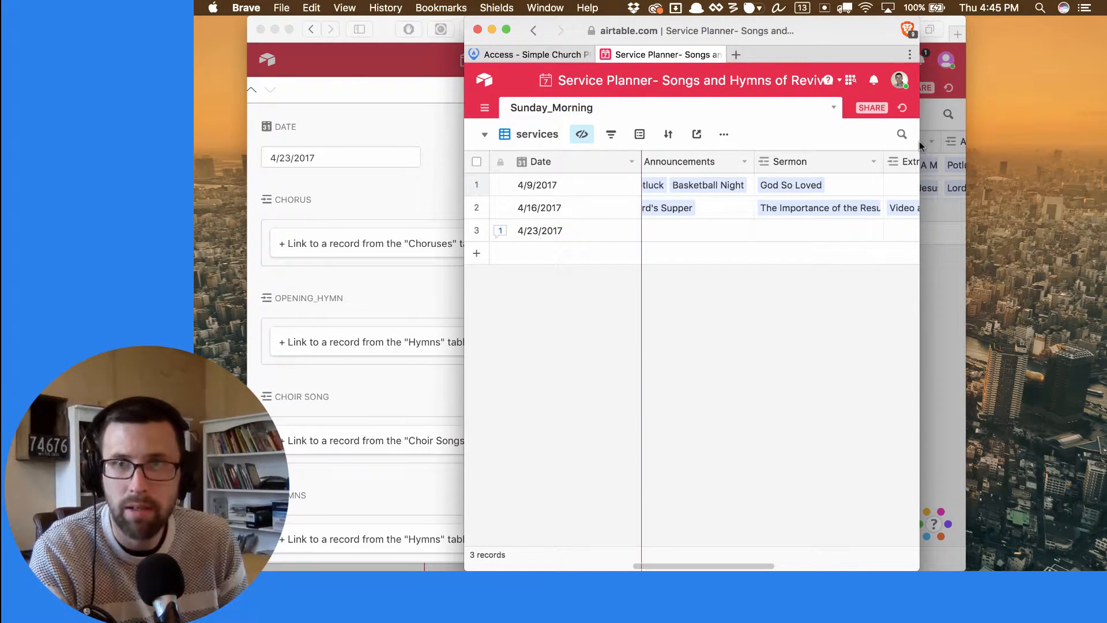
pyautogui.press('super+f')
pyautogui.moveTo(923, 138); pyautogui.dragTo(1104, 139)
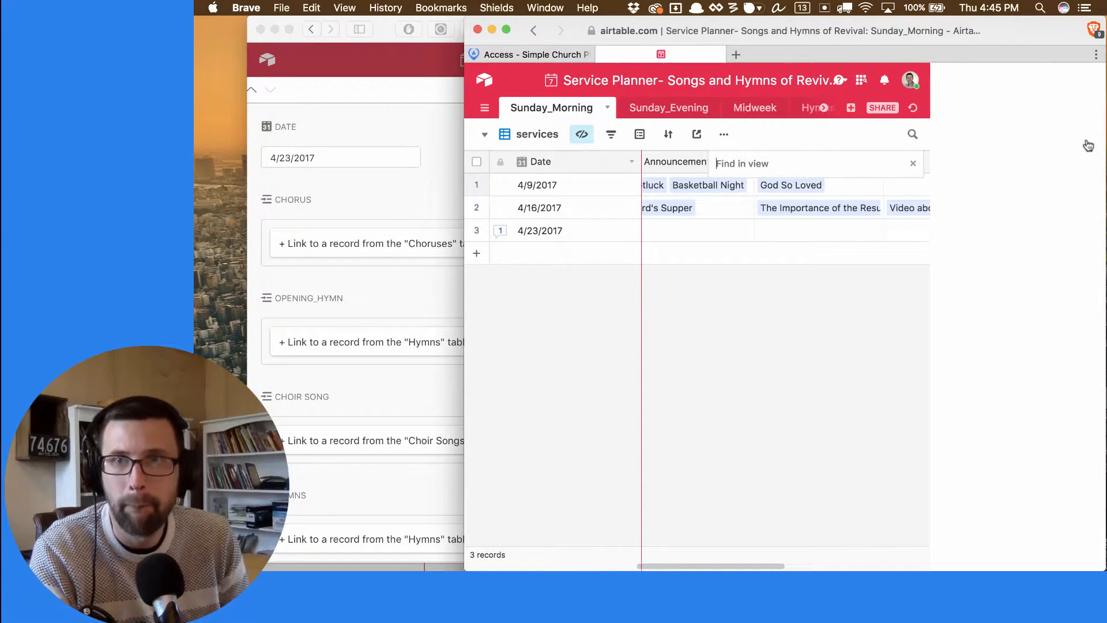
pyautogui.click(1087, 82)
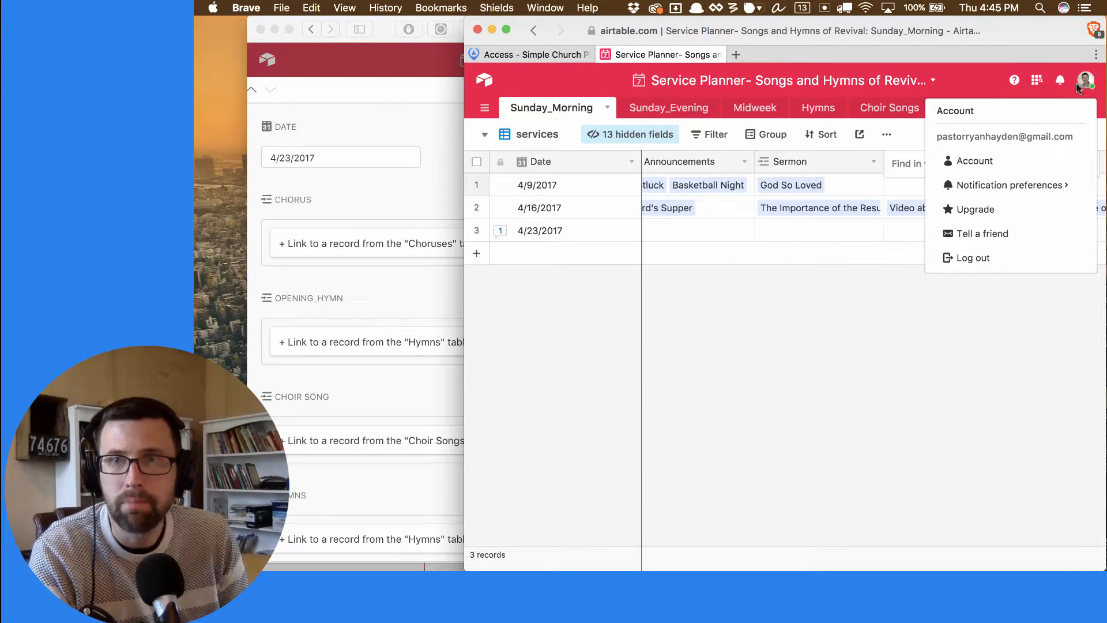
pyautogui.click(1087, 84)
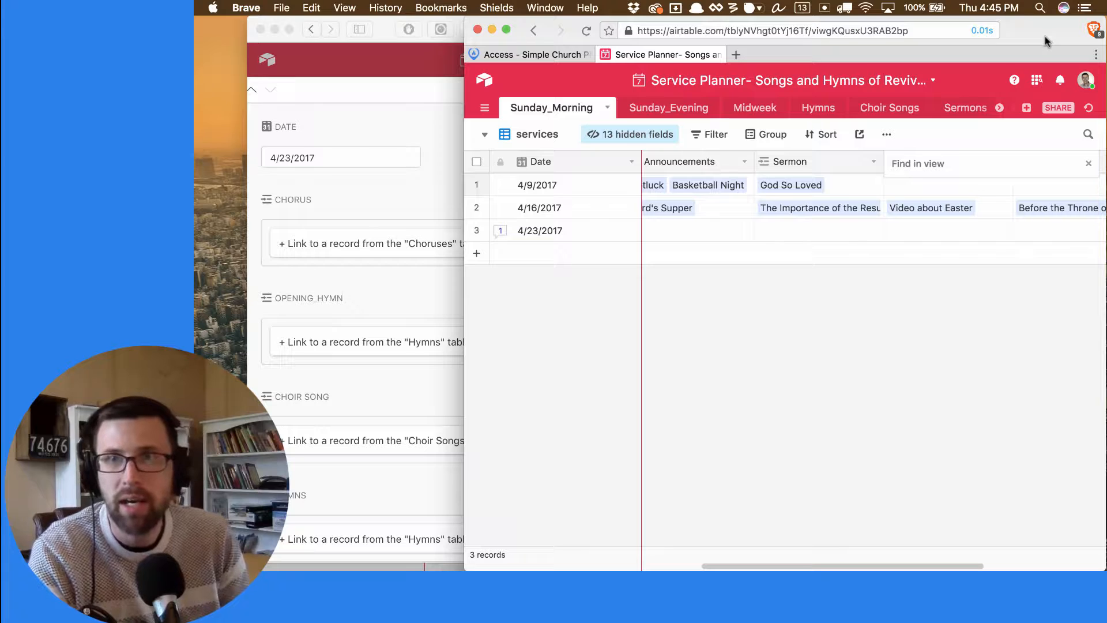
pyautogui.moveTo(1045, 37); pyautogui.dragTo(1036, 36)
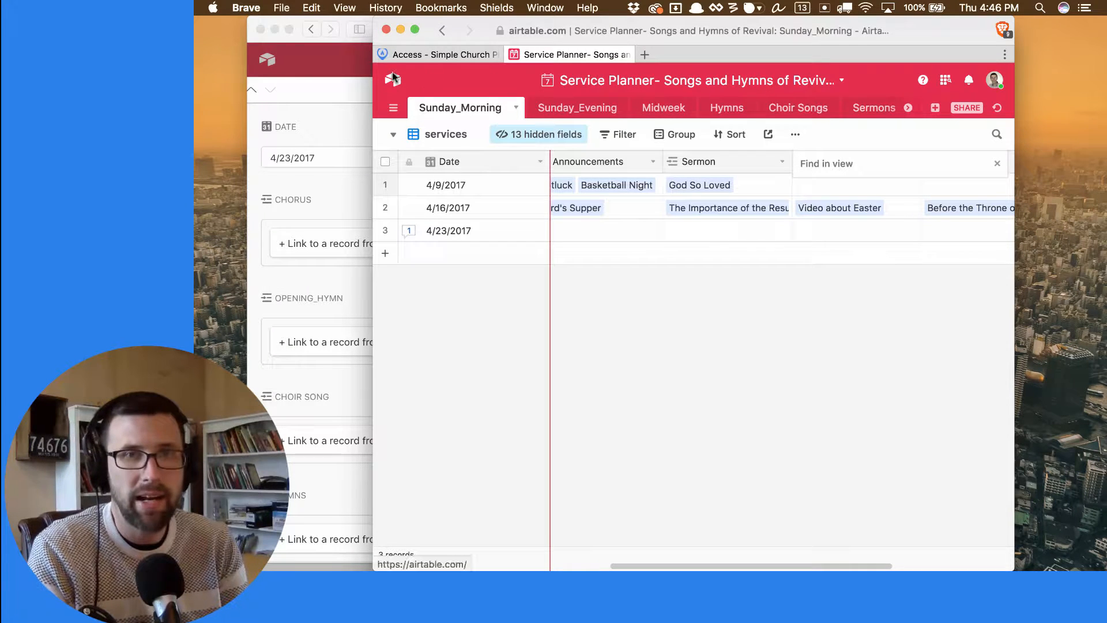
pyautogui.moveTo(373, 76); pyautogui.dragTo(195, 76)
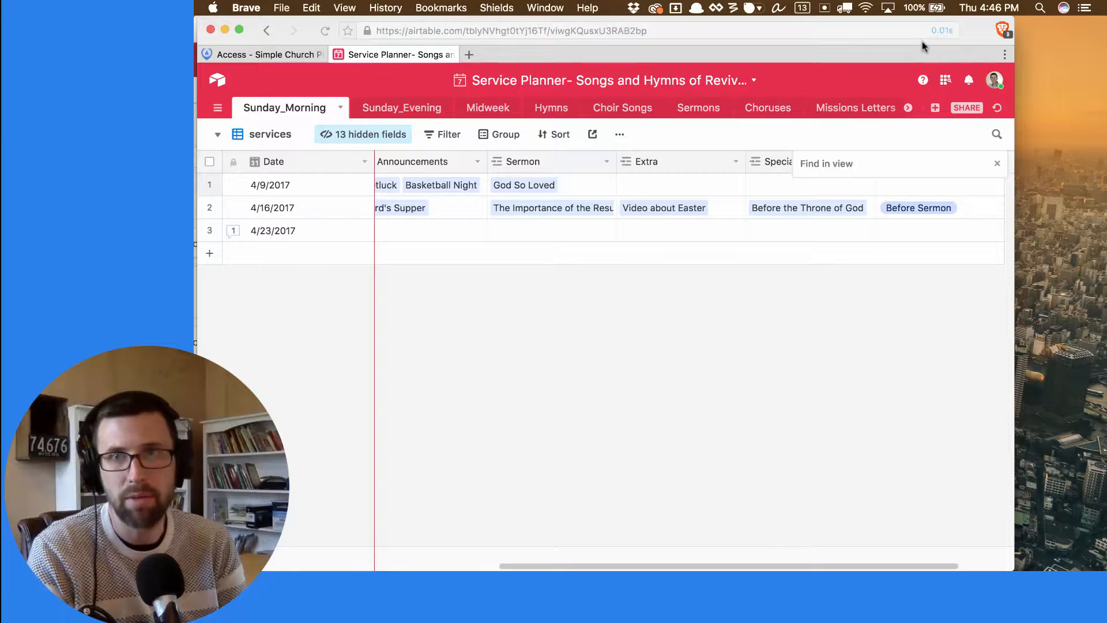
pyautogui.moveTo(977, 24); pyautogui.dragTo(982, 10)
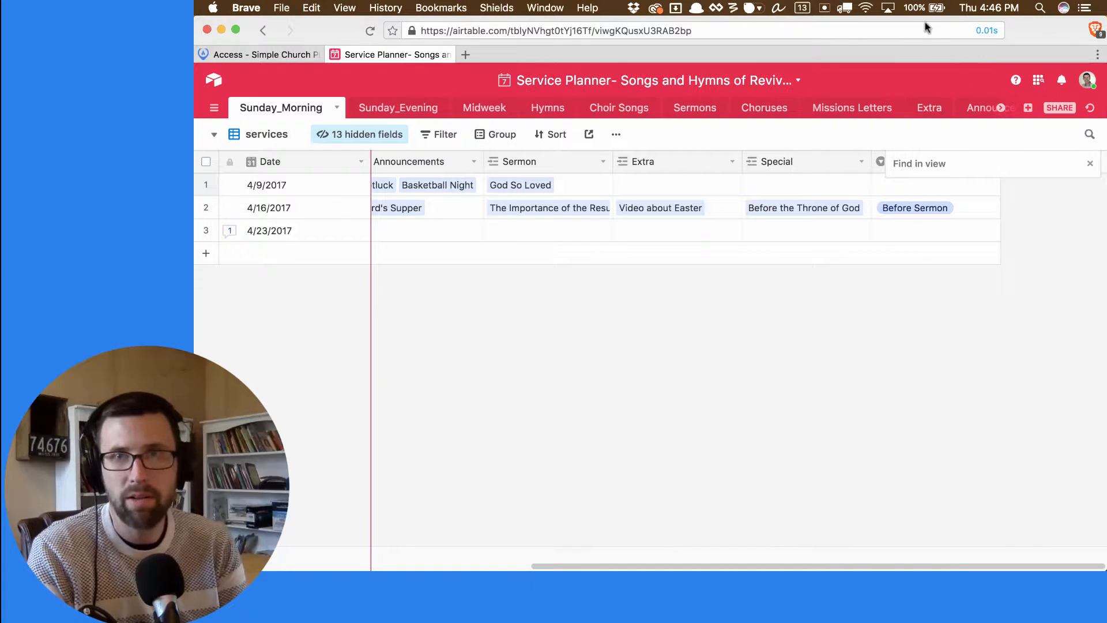
pyautogui.click(1089, 163)
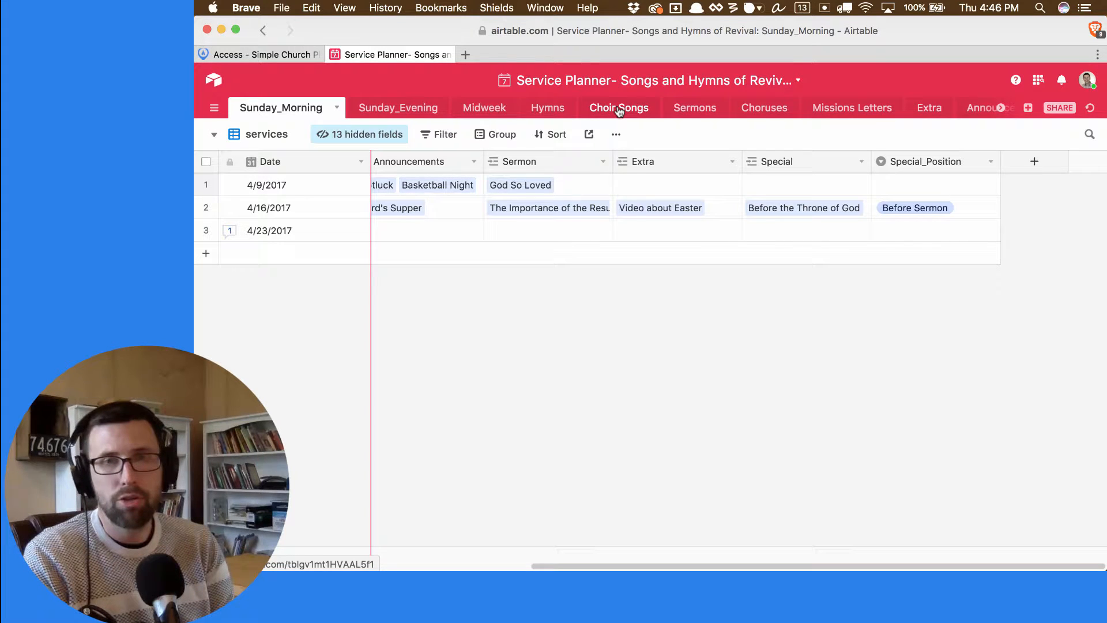
# - Add a Collaborator field named Assigned To to the Special_Music table, keeping notifications for added collaborators on
pyautogui.click(1000, 110)
pyautogui.click(1000, 112)
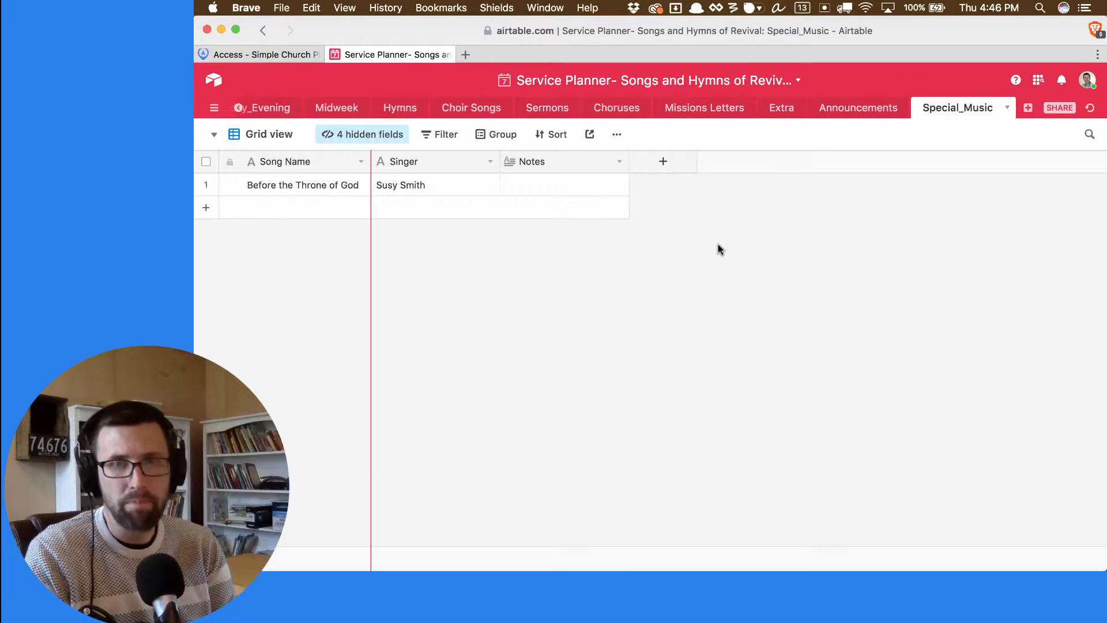
pyautogui.click(661, 163)
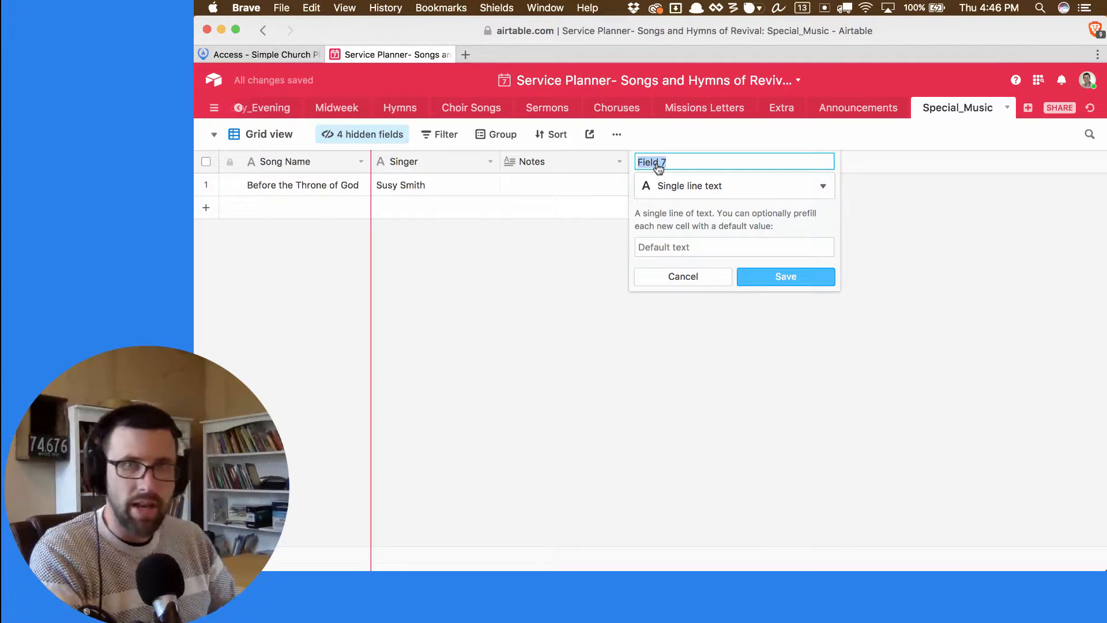
pyautogui.write('S')
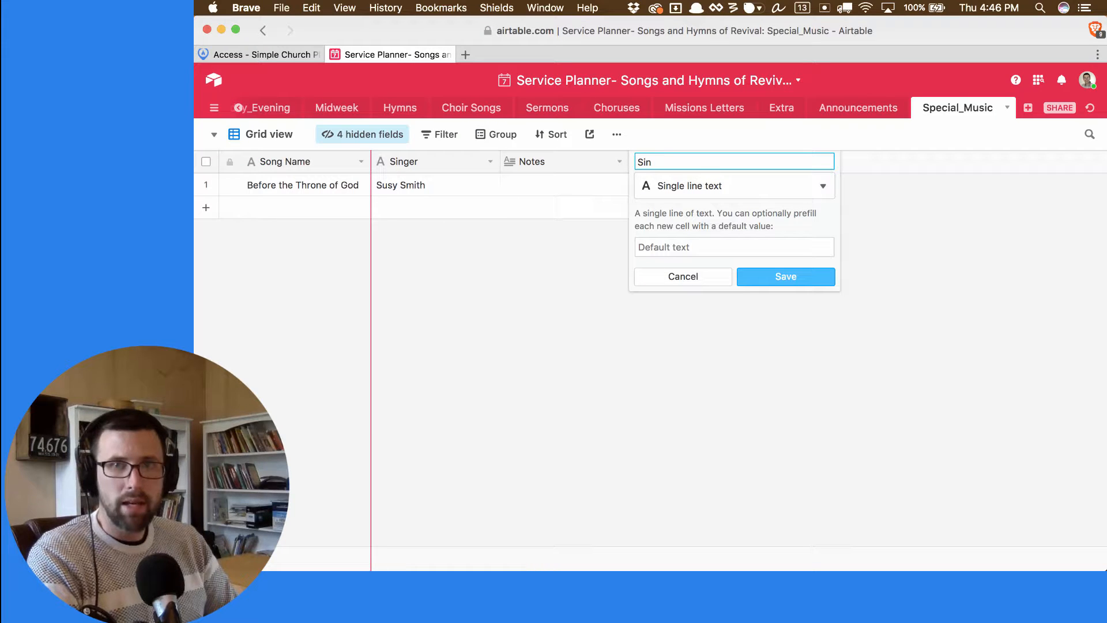
pyautogui.press('BackSpace')
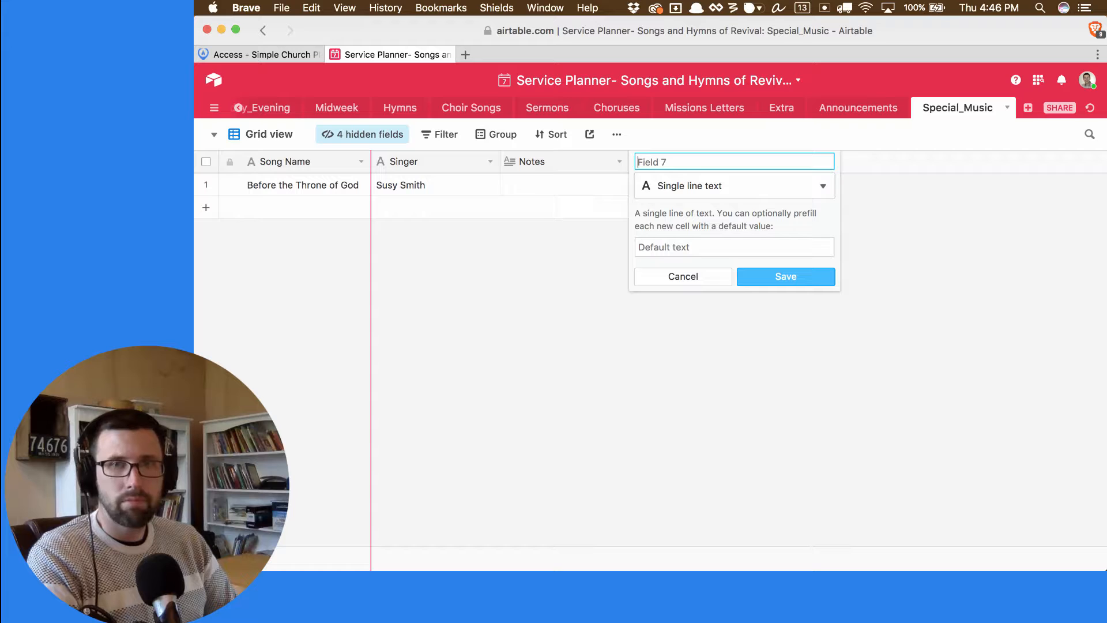
pyautogui.write('Assigned To')
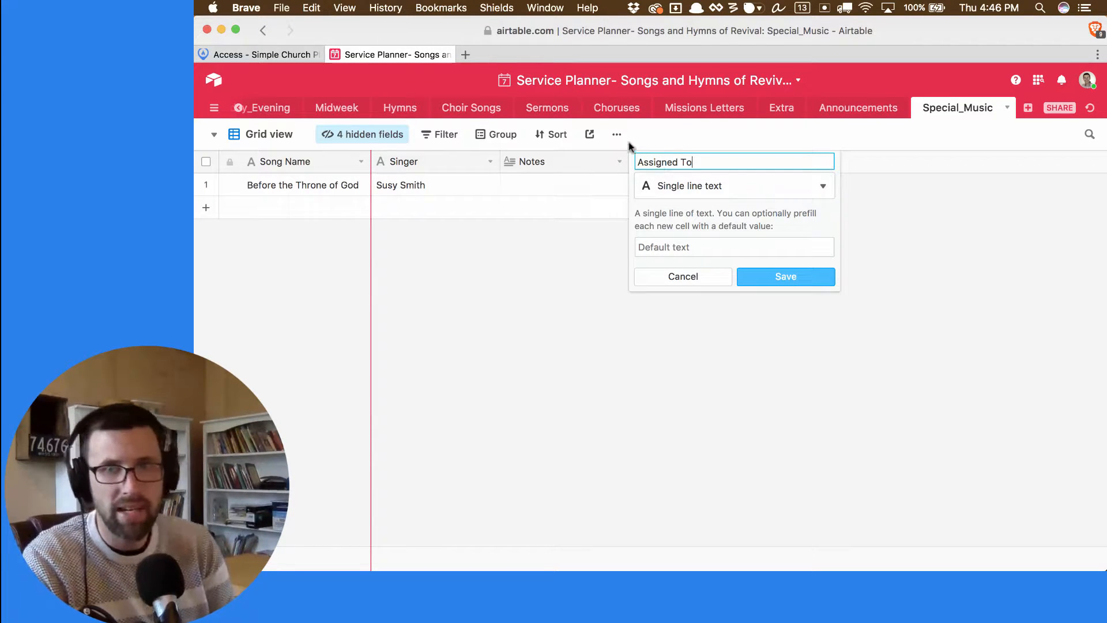
pyautogui.click(694, 186)
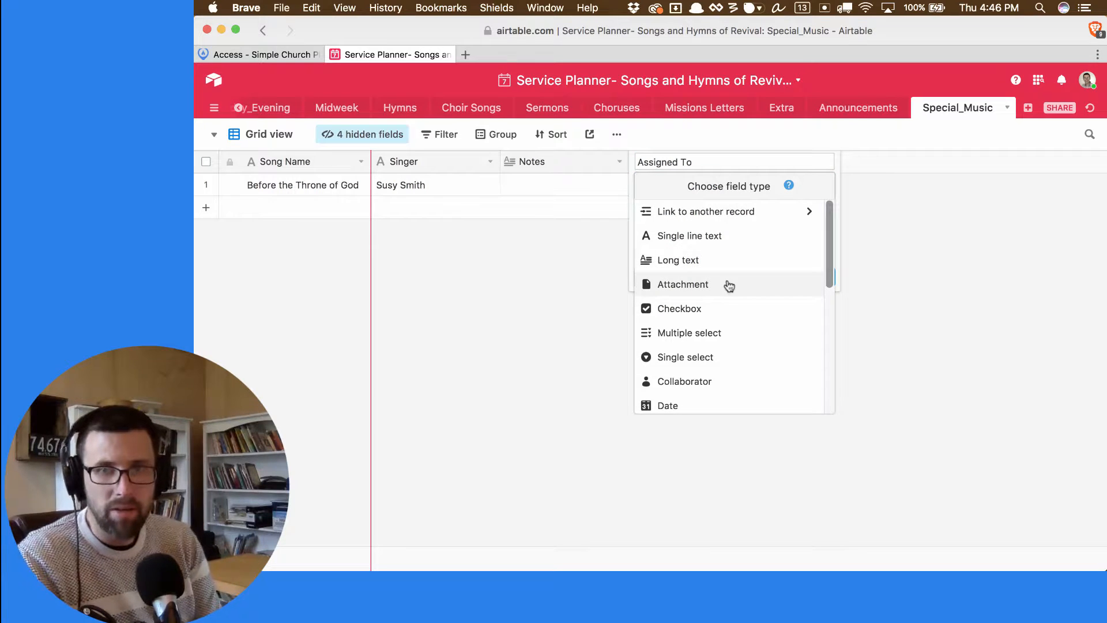
pyautogui.click(698, 386)
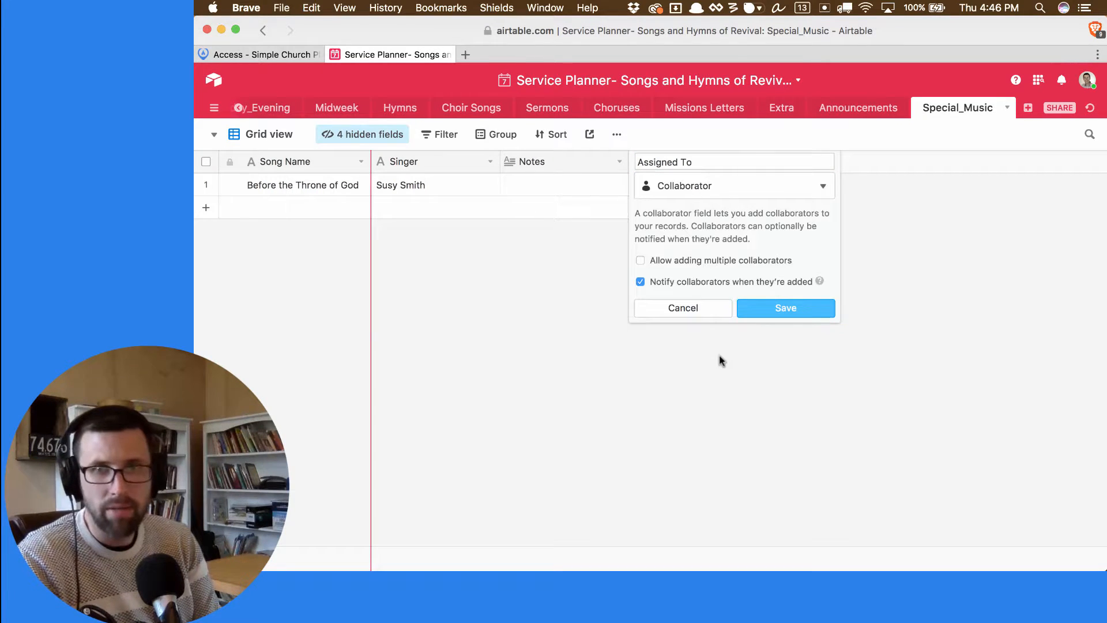
pyautogui.click(785, 309)
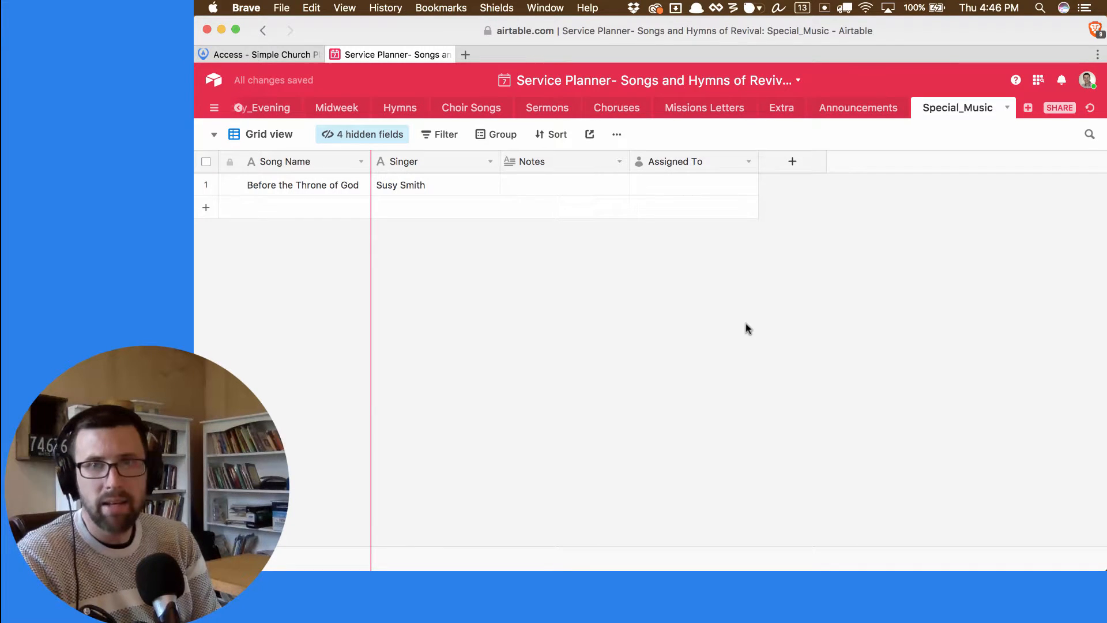
# - View the collaborator choices for the Before the Throne of God record's Assigned To cell without selecting anyone
pyautogui.click(666, 185)
pyautogui.click(667, 186)
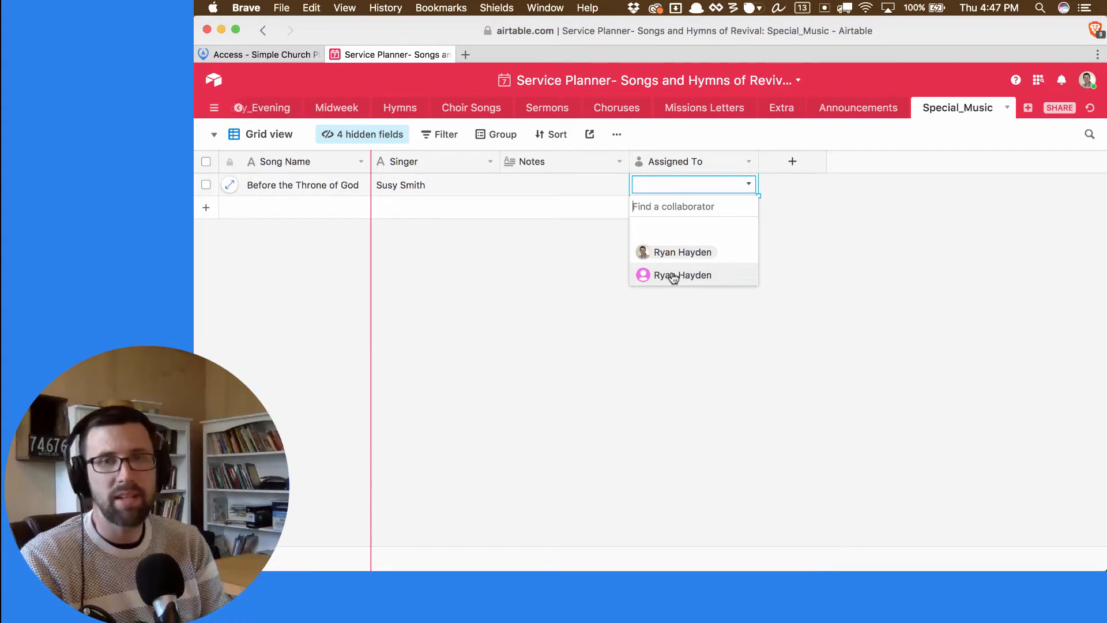
pyautogui.click(871, 260)
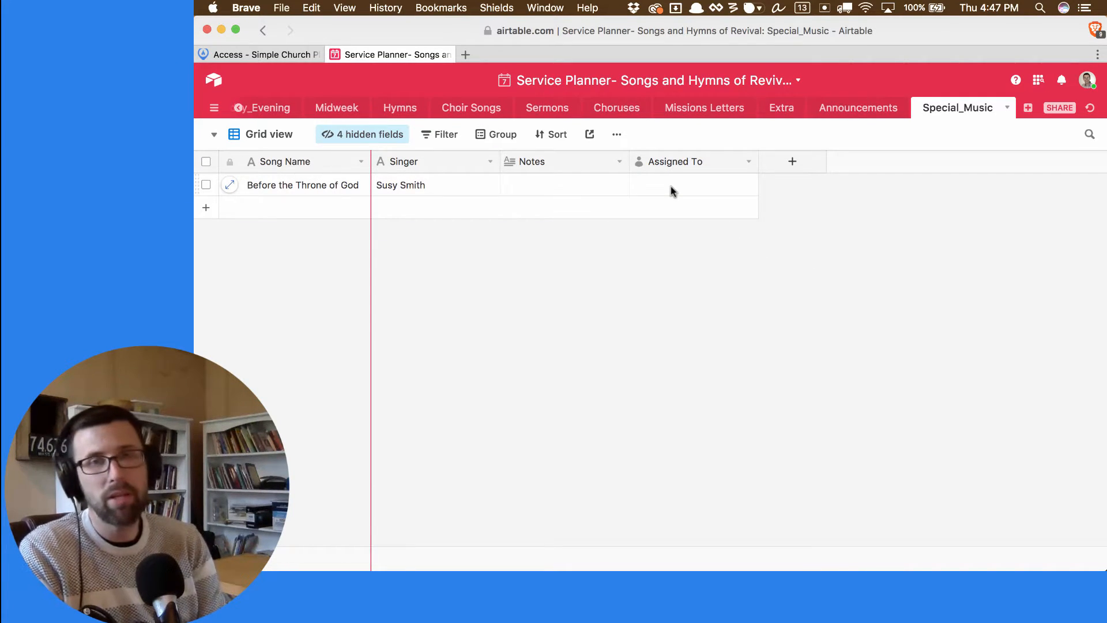
# - Create a private read-only link to the whole base in its sharing settings, then close them
pyautogui.click(235, 109)
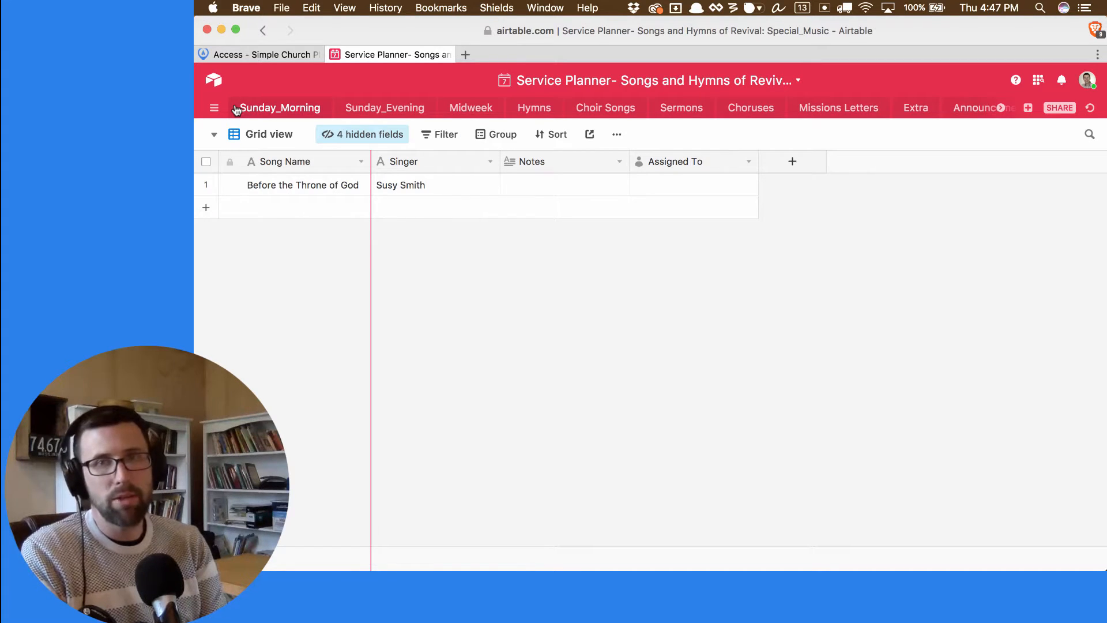
pyautogui.click(1059, 110)
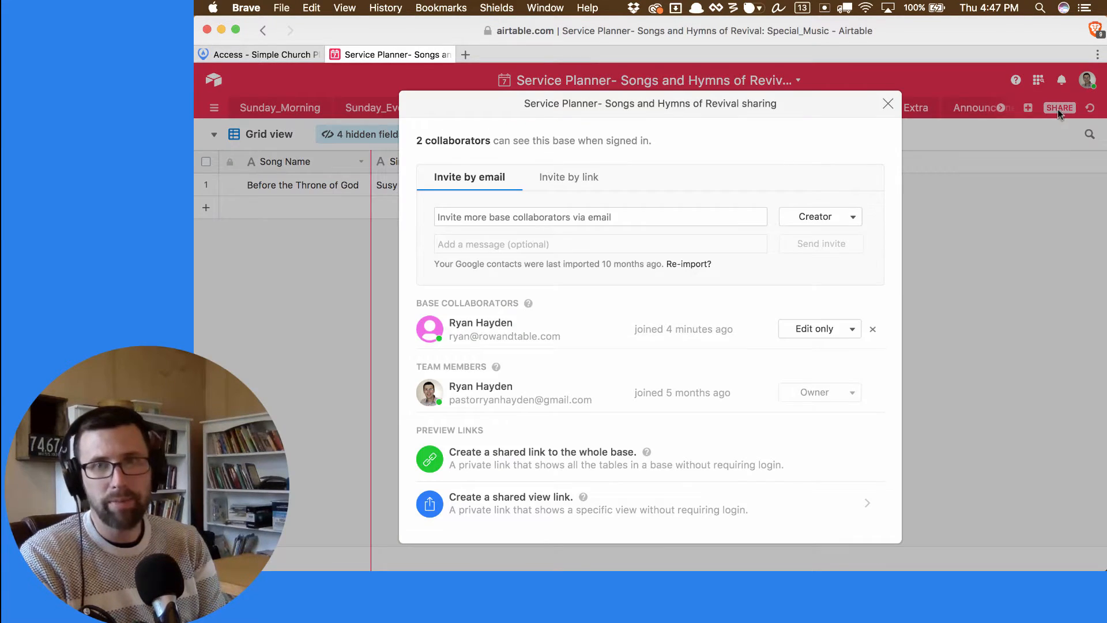
pyautogui.click(546, 465)
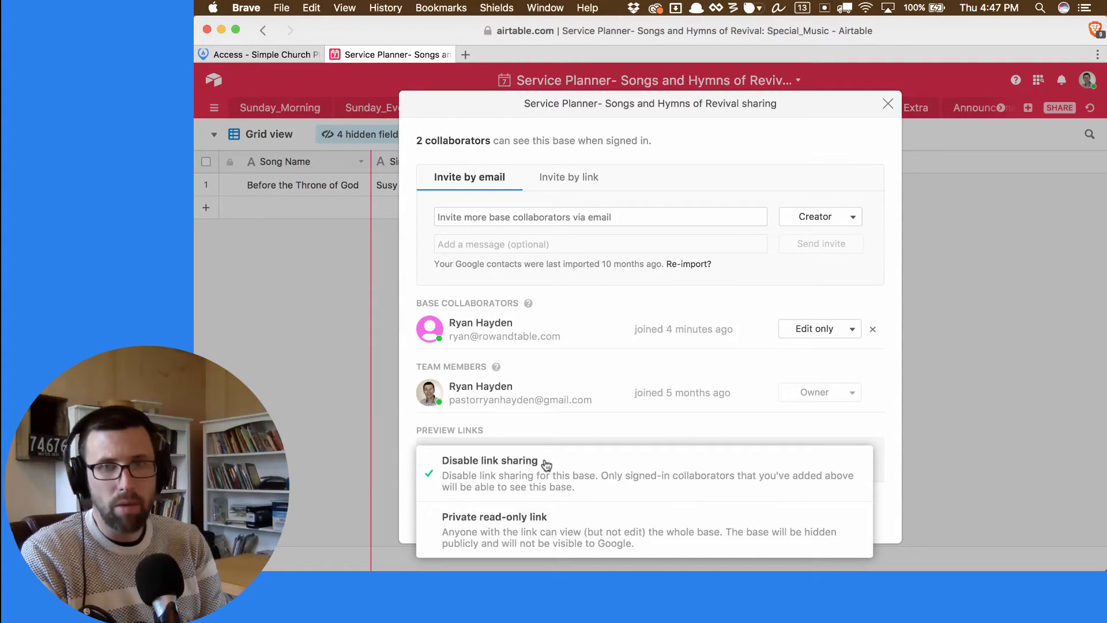
pyautogui.click(550, 521)
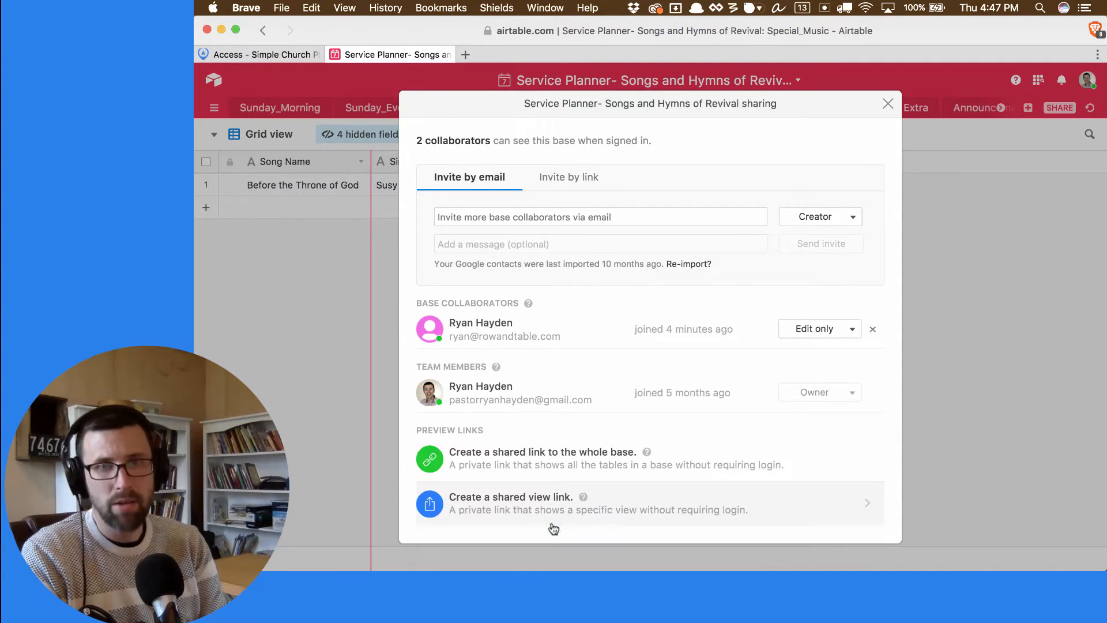
pyautogui.scroll(-2, 625, 460)
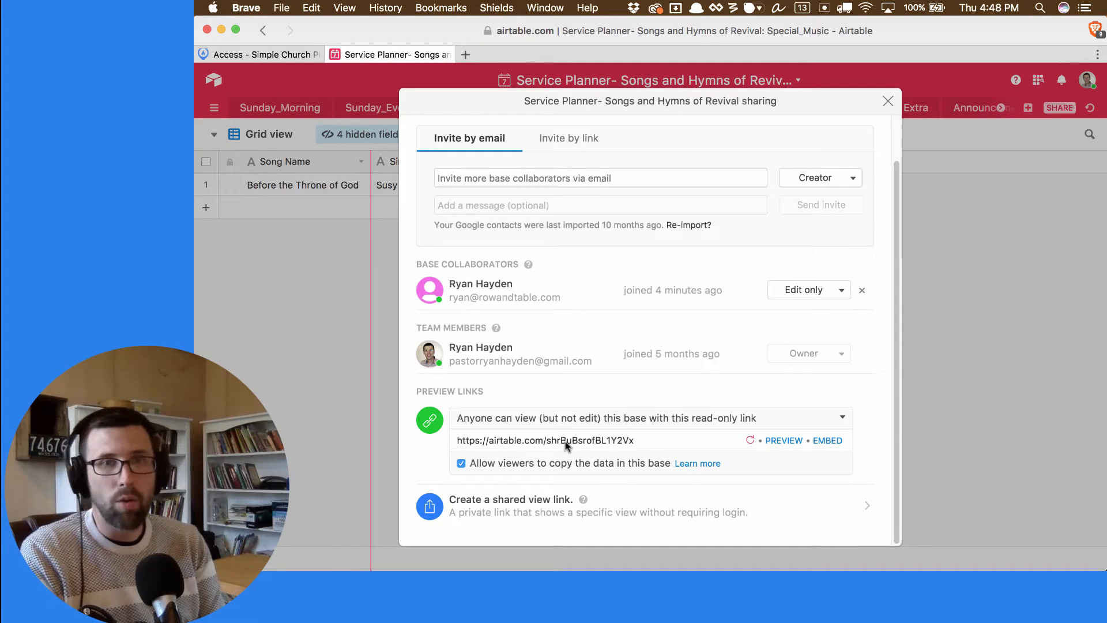
pyautogui.click(888, 102)
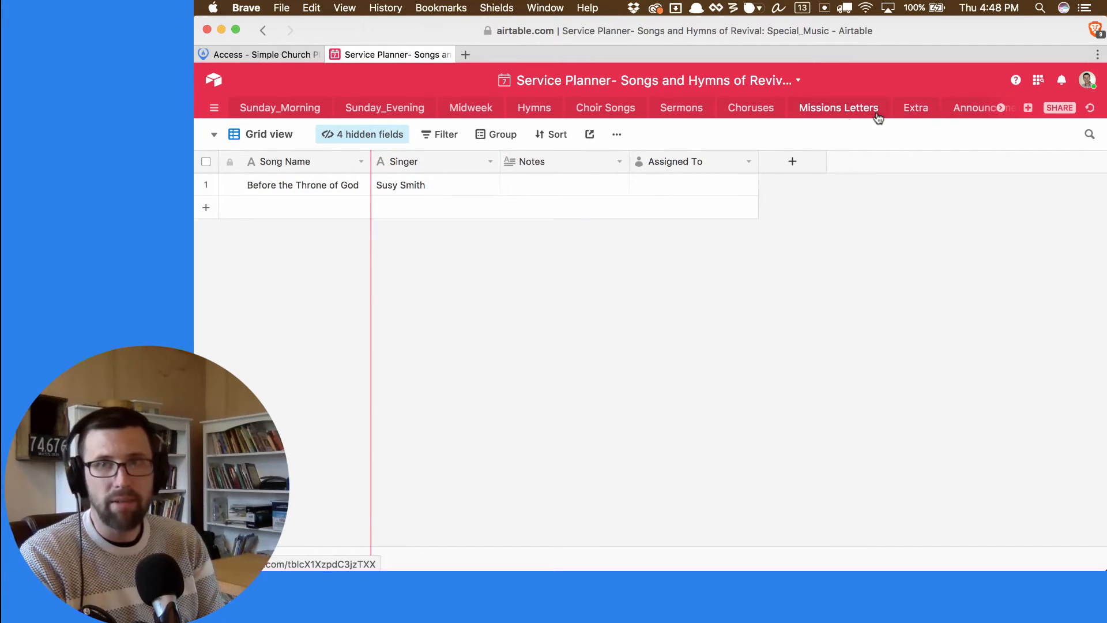
# - Create a shareable link for the Special_Music grid view, preview the shared page, and return to the base
pyautogui.click(1000, 109)
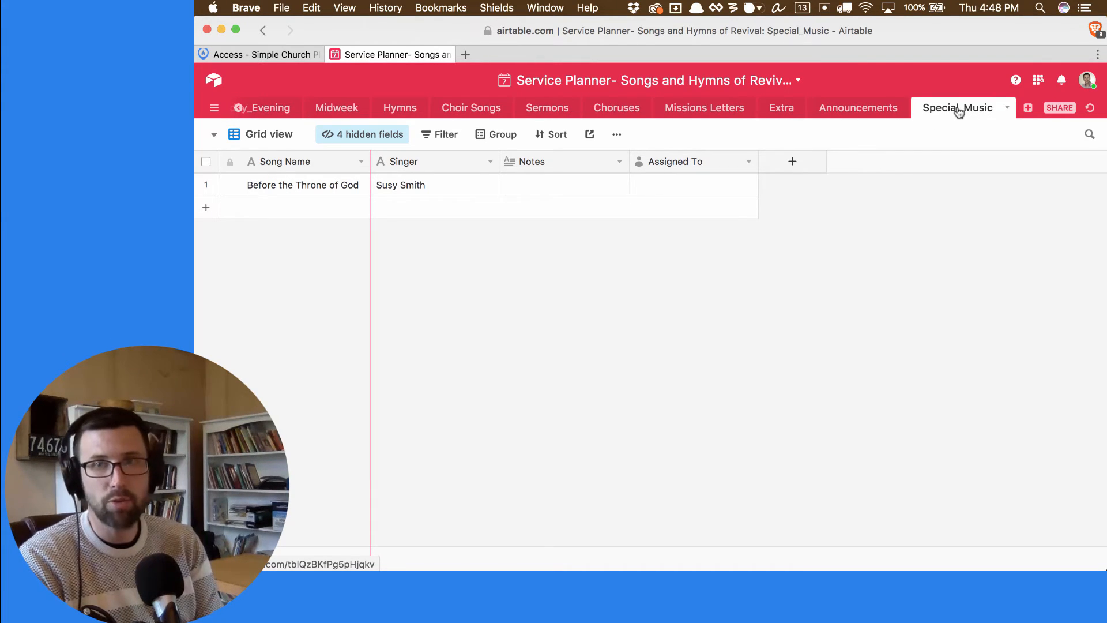
pyautogui.click(589, 136)
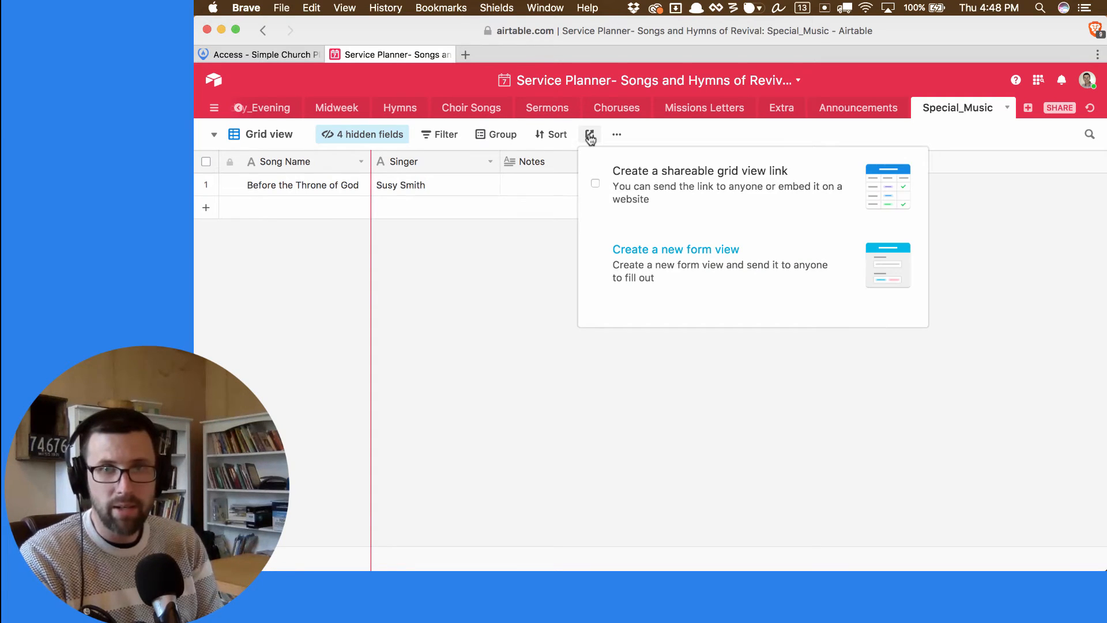
pyautogui.click(595, 183)
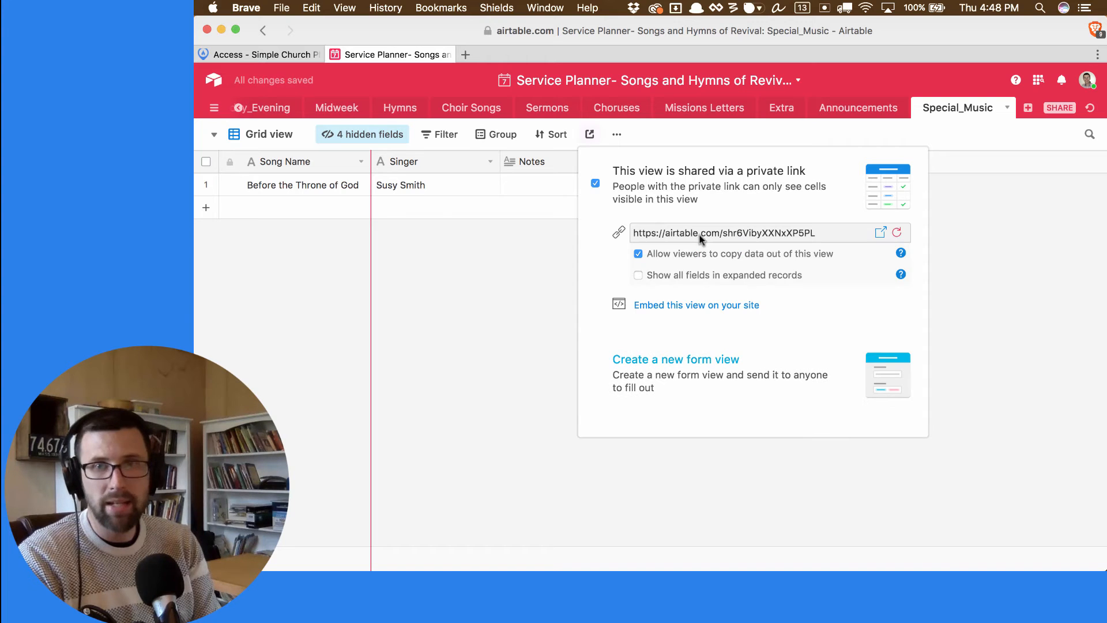
pyautogui.click(879, 233)
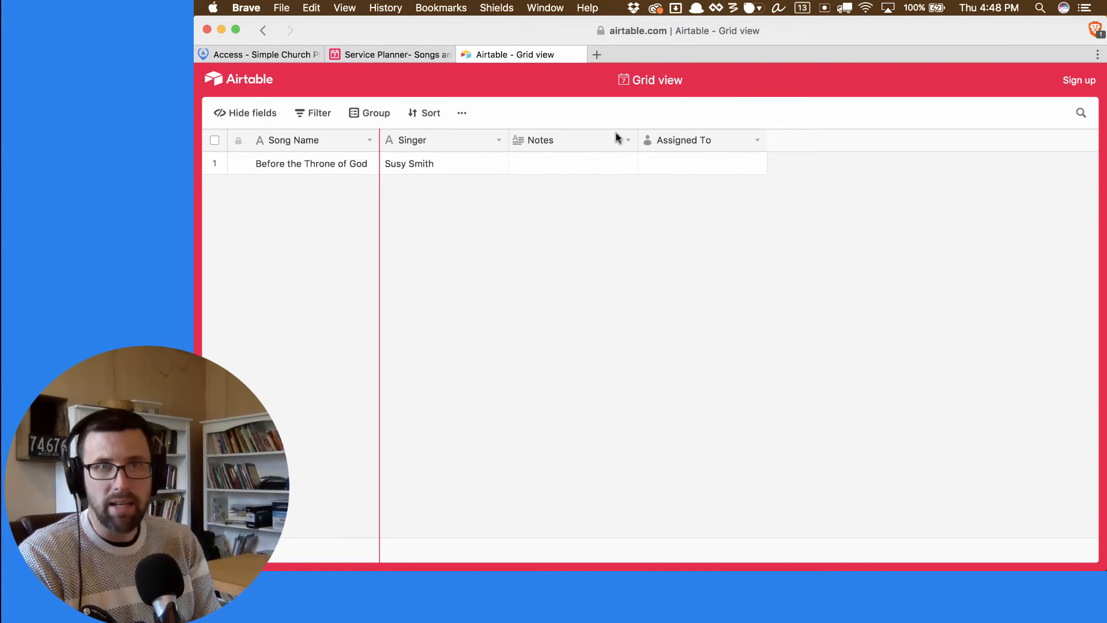
pyautogui.click(383, 53)
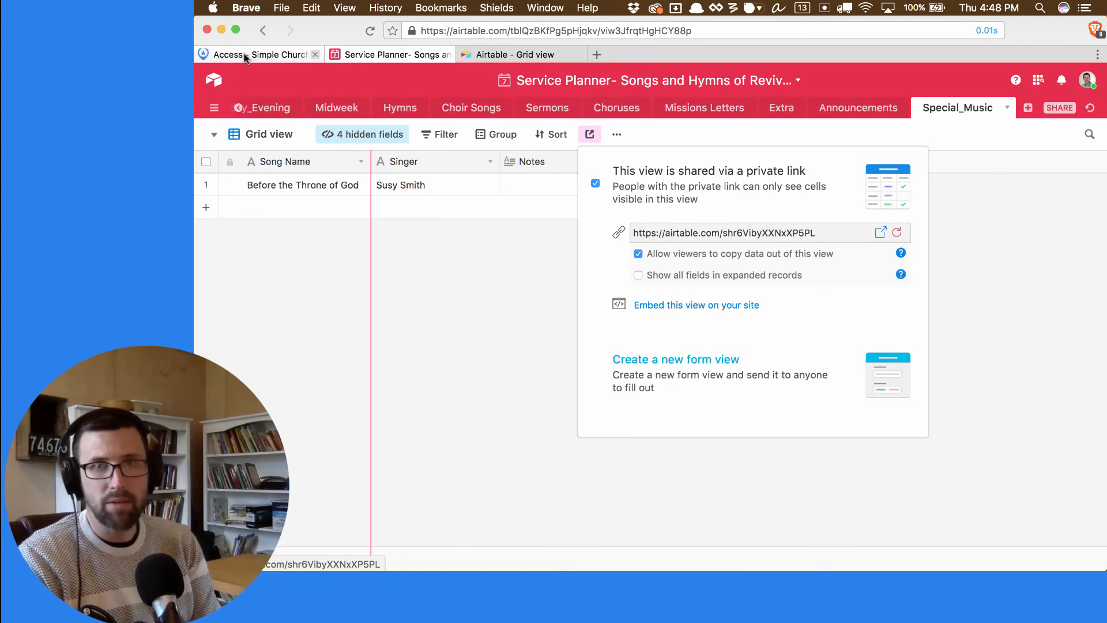
pyautogui.click(423, 297)
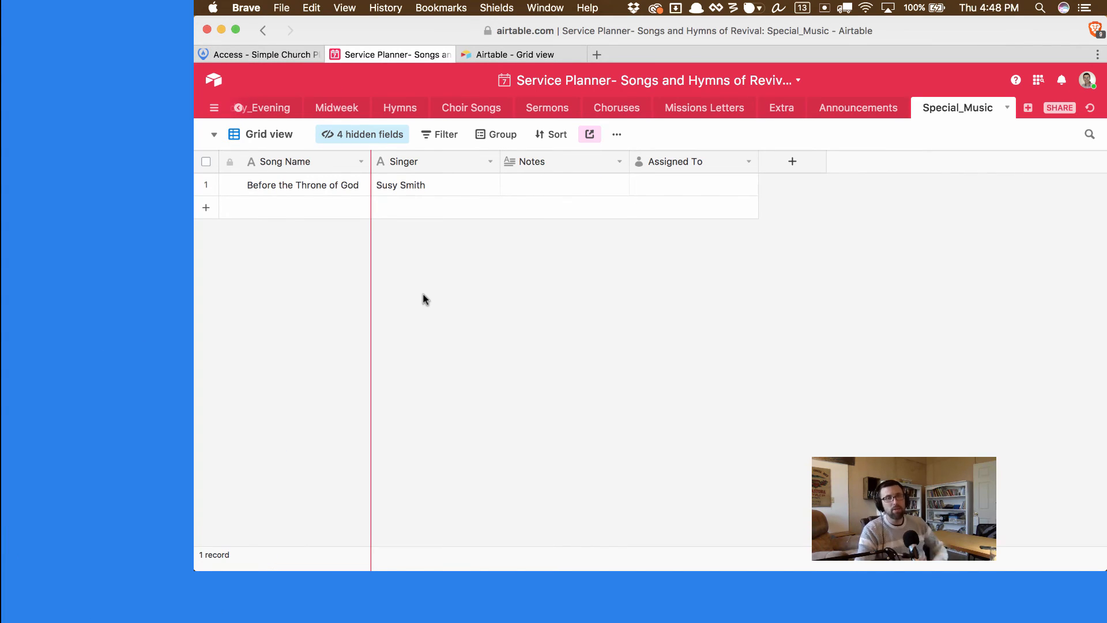